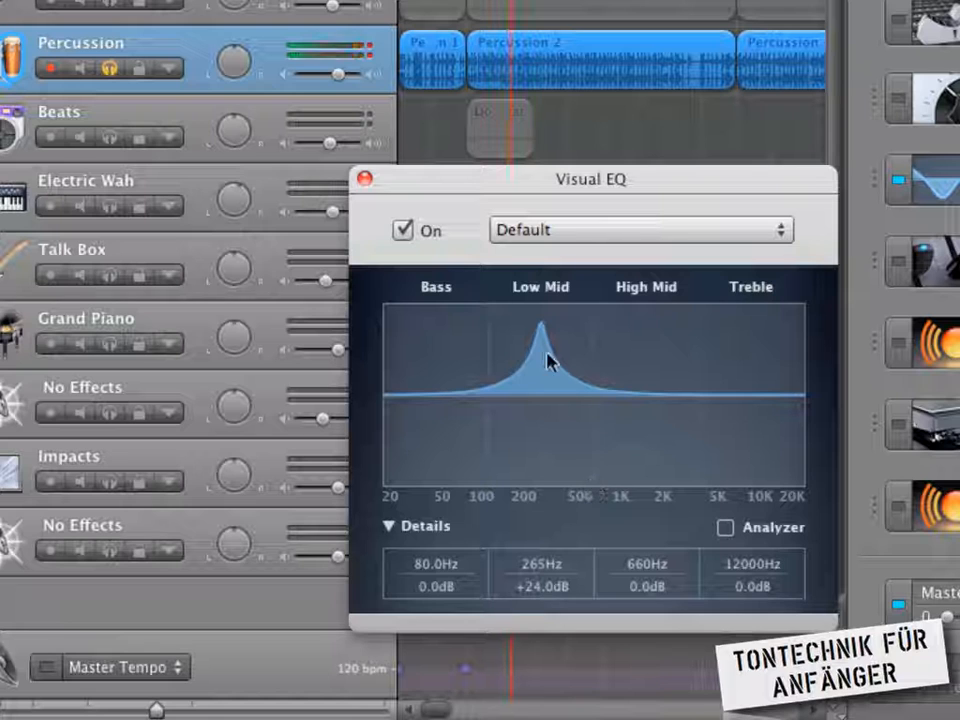
- Move the Low Mid boost of the Percussion track's Visual EQ to a higher frequency
left_click_drag(544, 332, 696, 321)
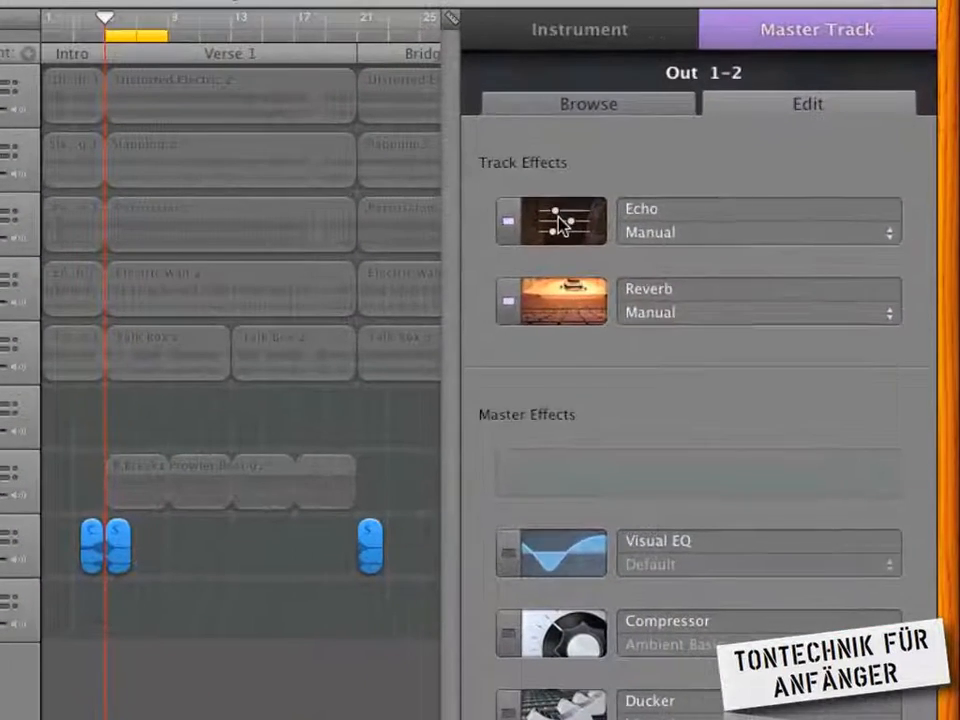
- View the master track's Echo effect settings and close them
left_click(632, 174)
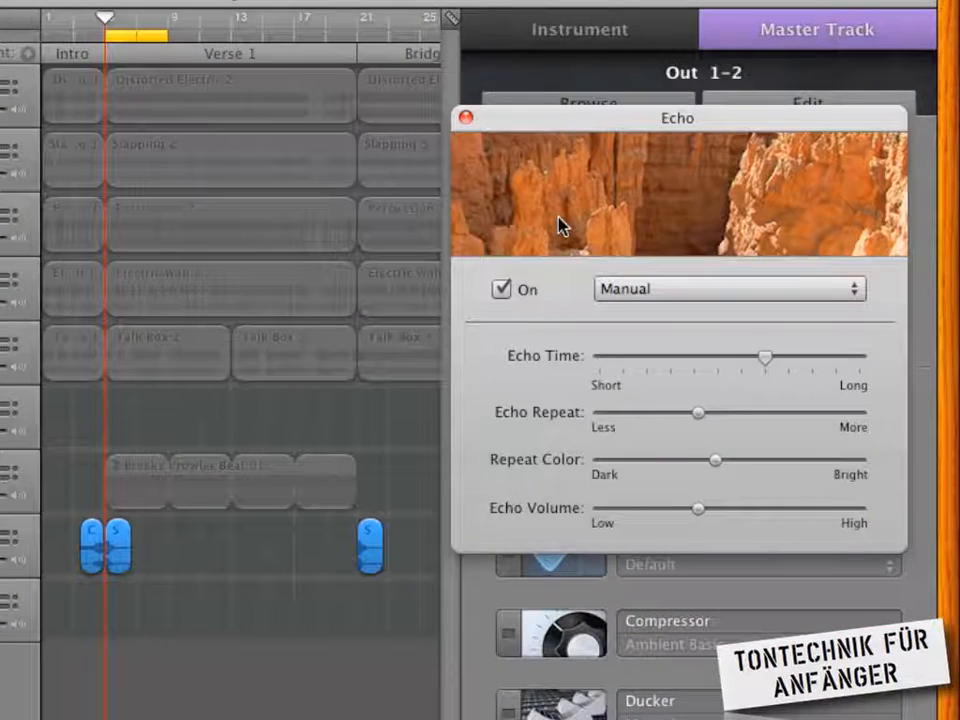
left_click(465, 118)
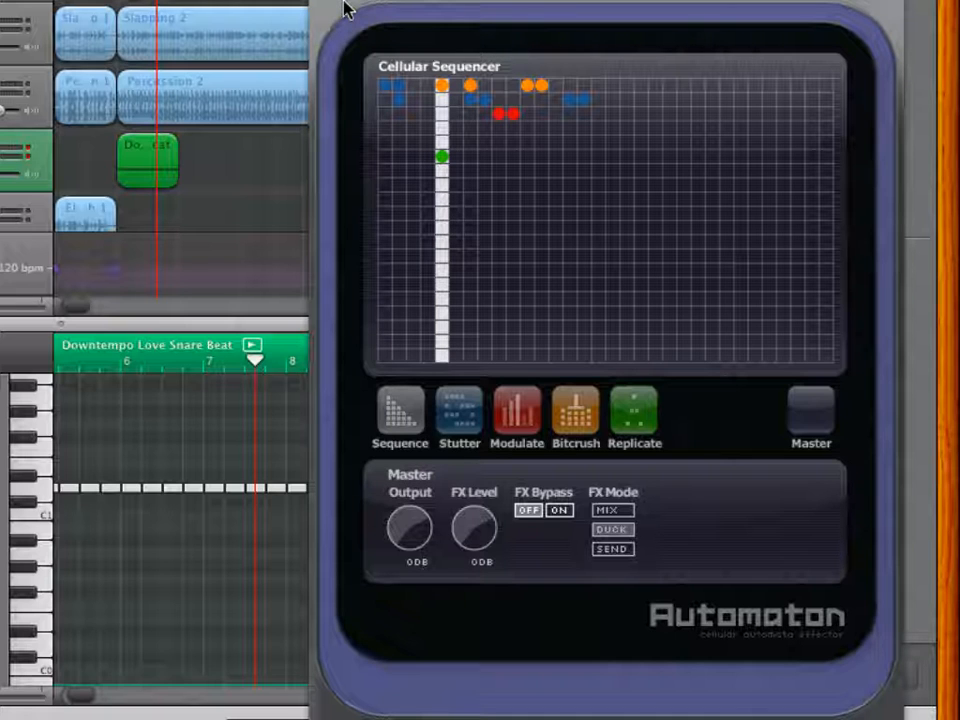
- Set Automaton's sequence rule set to Sequencer and place a Sequence cell at the start of the grid's top row
key("space")
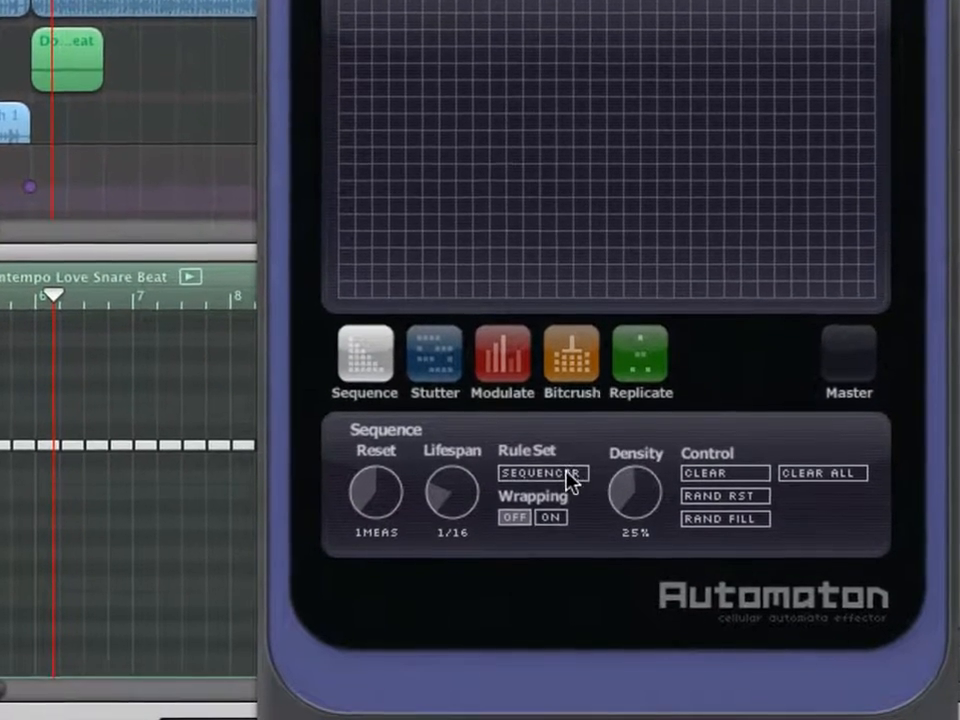
left_click(568, 474)
left_click(566, 471)
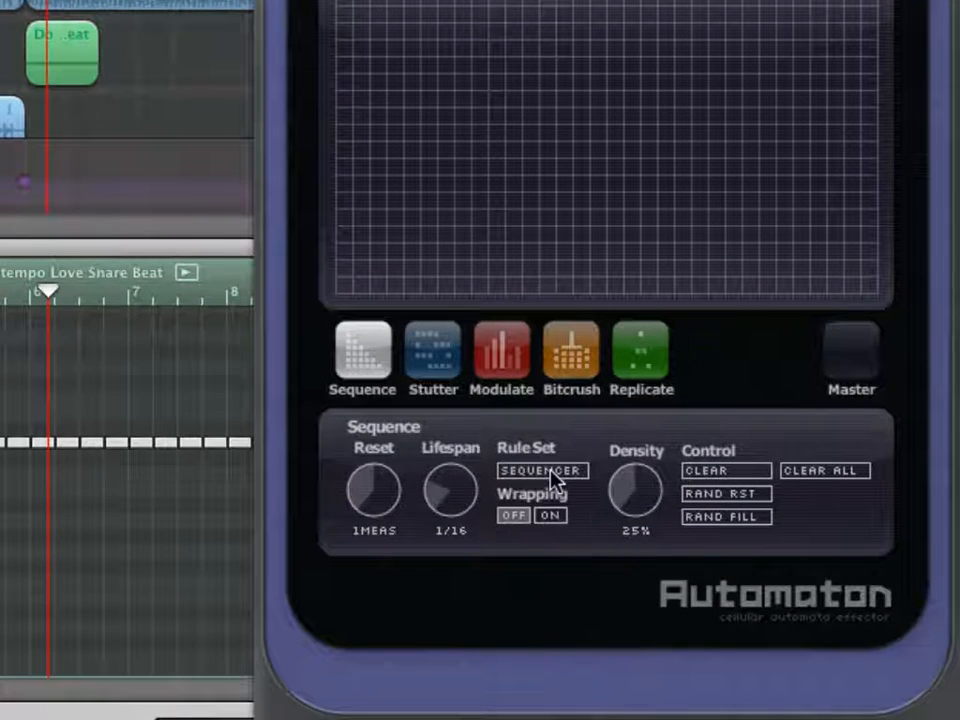
left_click(552, 472)
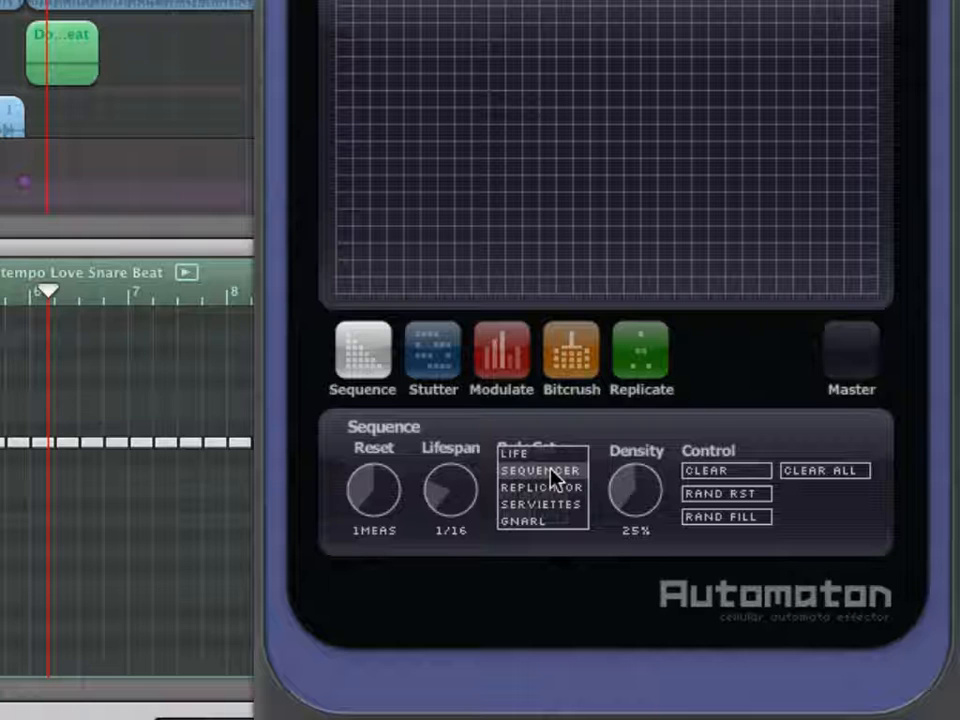
left_click(553, 472)
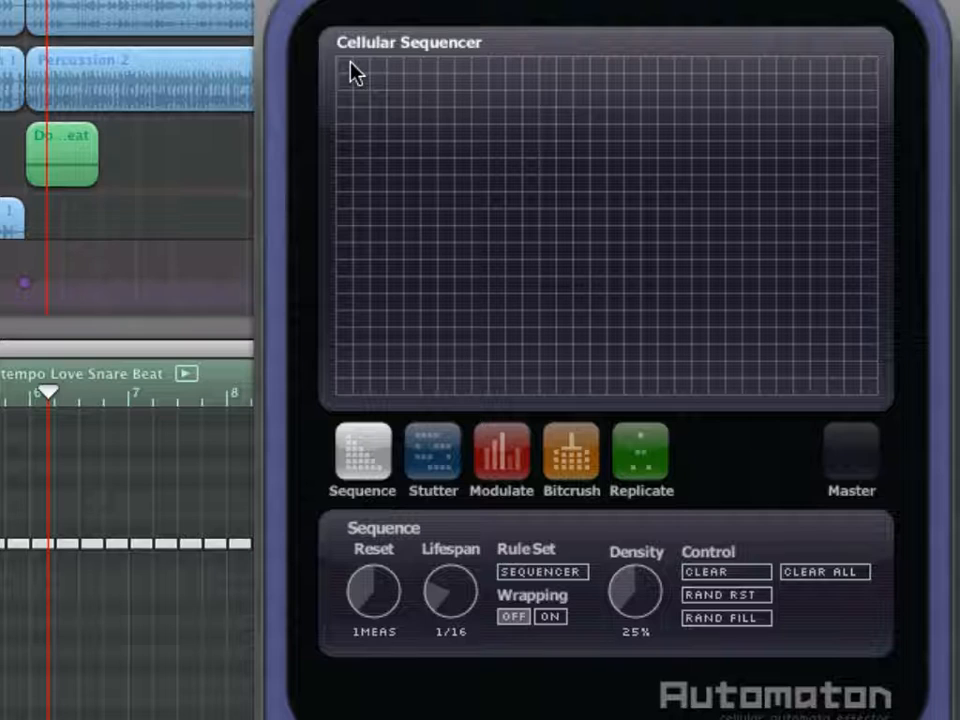
left_click(345, 65)
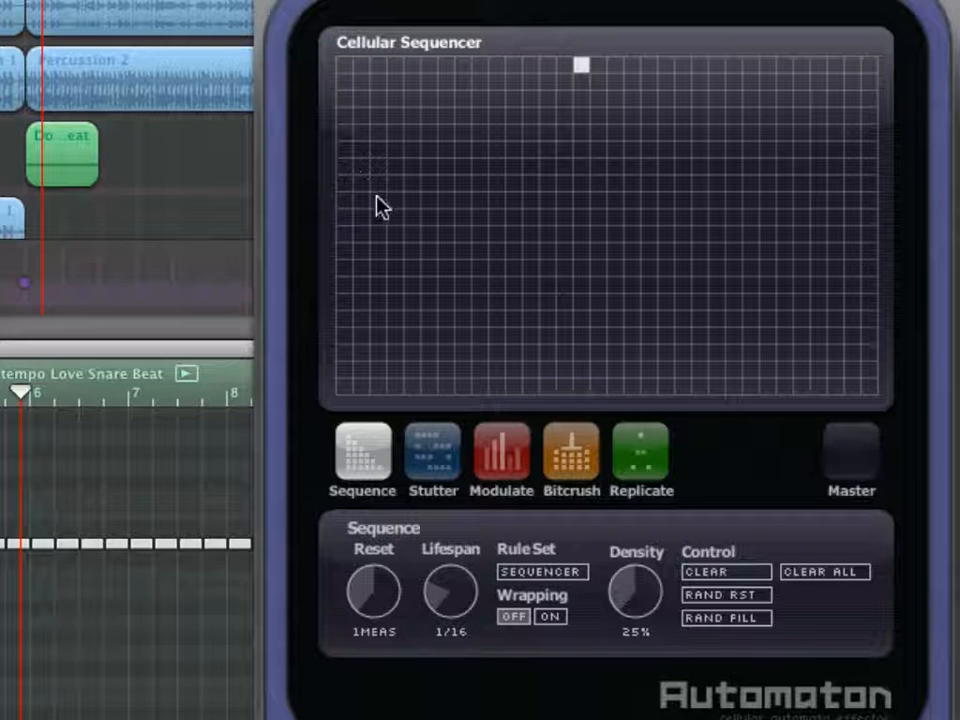
- Place Stutter cells in columns 1, 5, 9 and 13 of the grid's top row
left_click(432, 452)
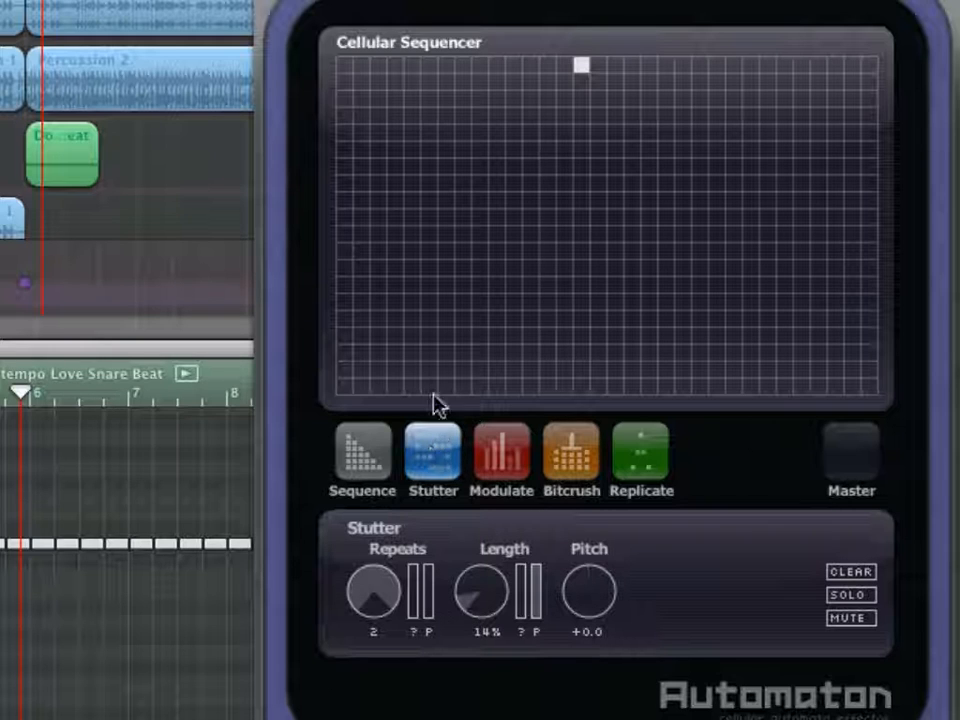
left_click(344, 67)
left_click(410, 66)
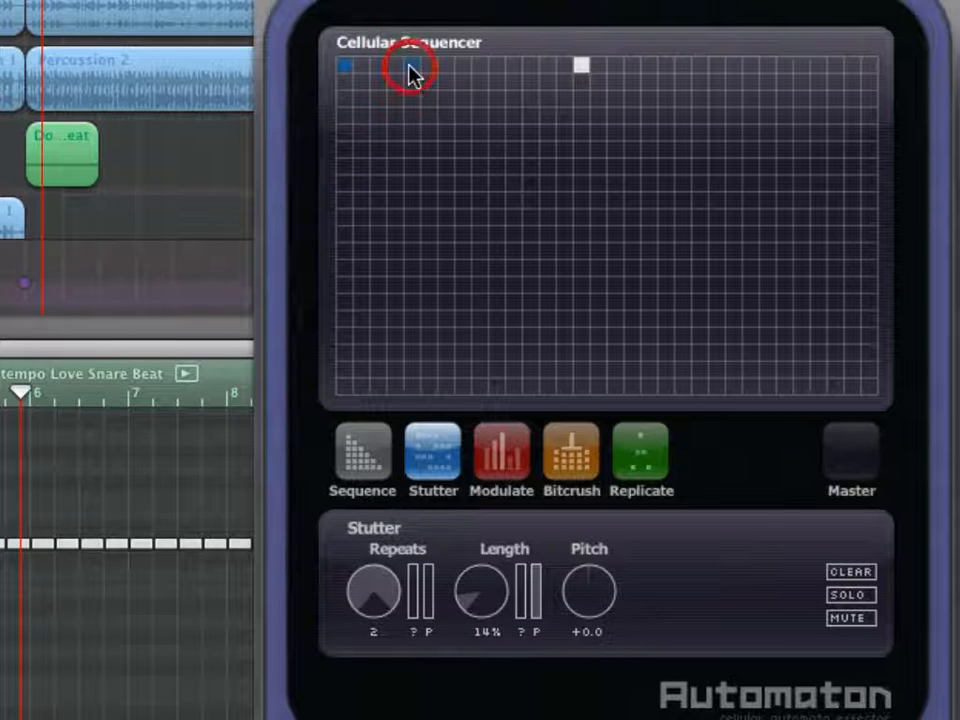
left_click(480, 66)
left_click(547, 68)
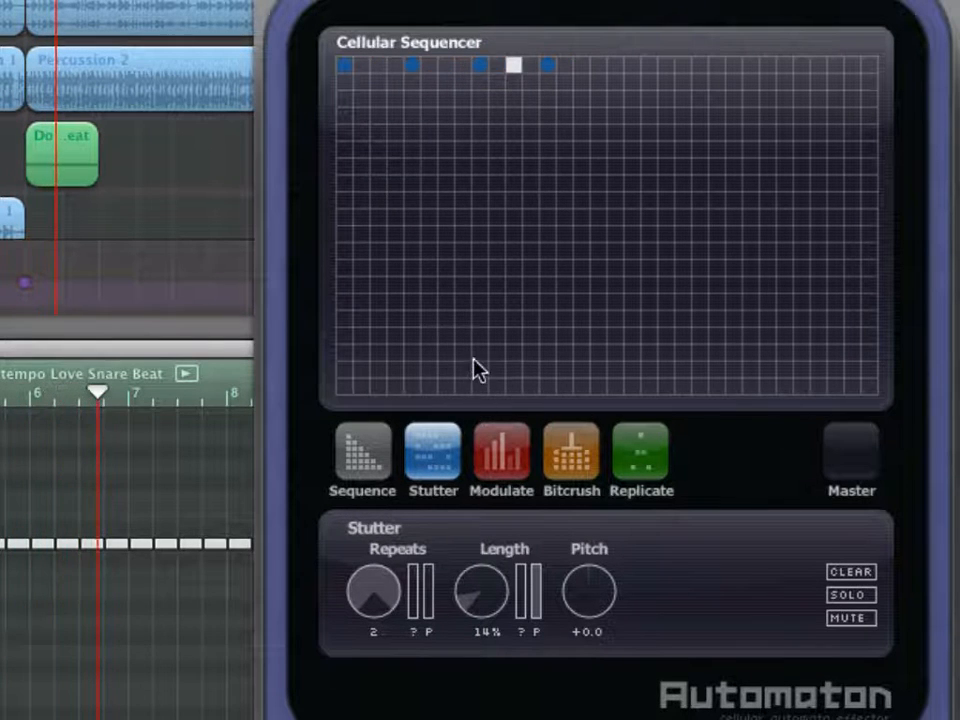
- Place Bitcrush cells in columns 3, 7 and 11 of the top row, between the Stutter cells
left_click(492, 453)
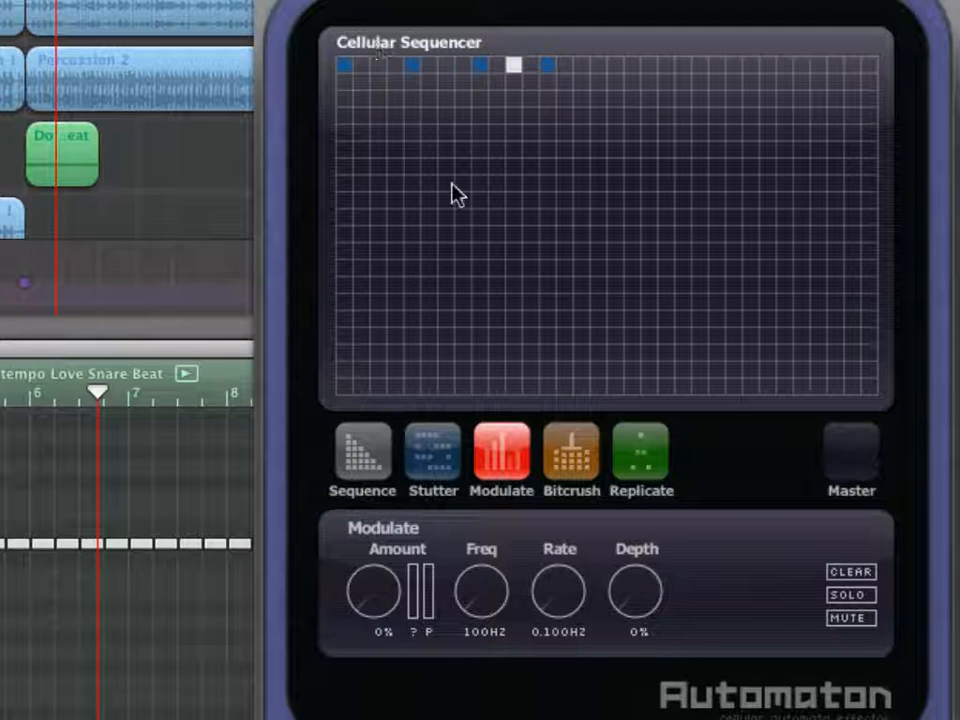
left_click(553, 446)
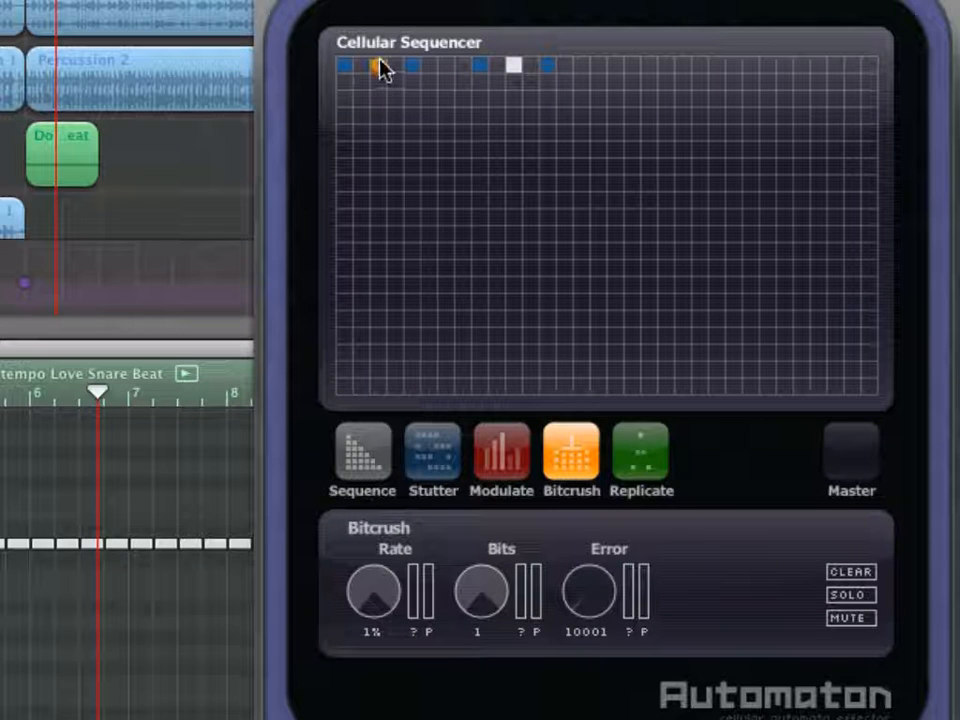
left_click(447, 66)
left_click(514, 66)
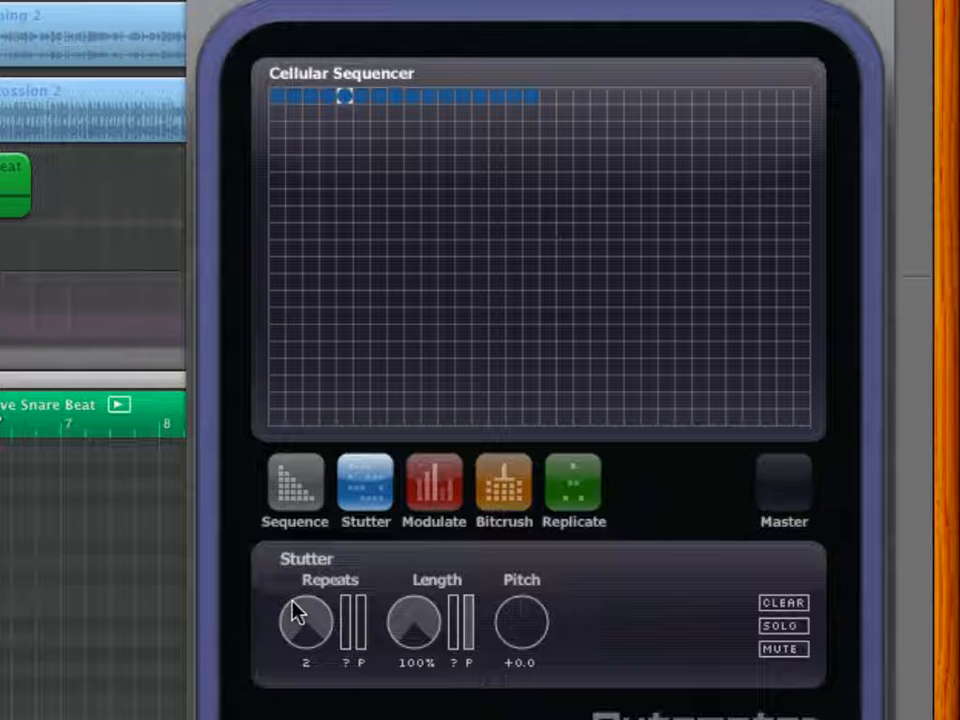
- Review the Modulate and Bitcrush parameters and try out the Bitcrush Rate control
left_click(430, 500)
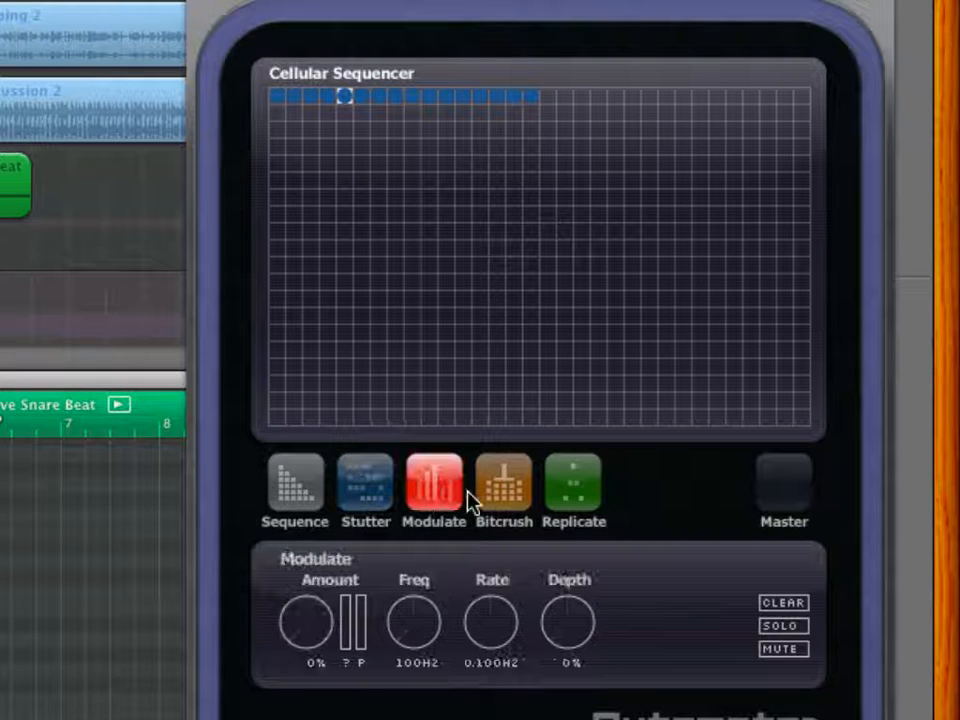
left_click(503, 493)
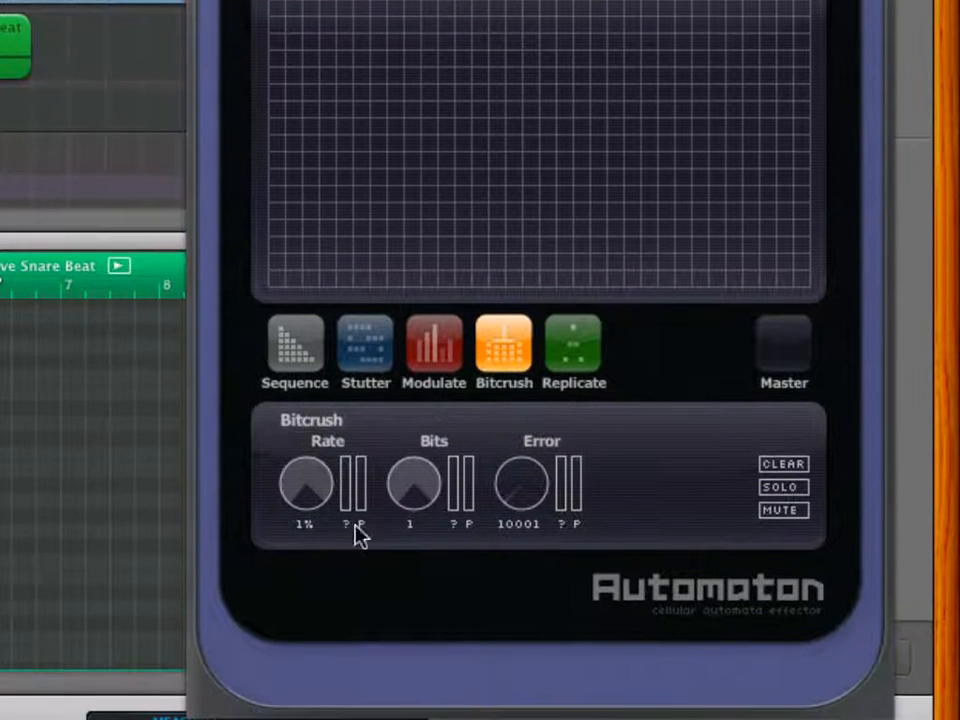
mouse_move(302, 489)
left_mouse_down()
mouse_move(297, 593)
mouse_move(289, 546)
mouse_move(305, 468)
left_mouse_up()
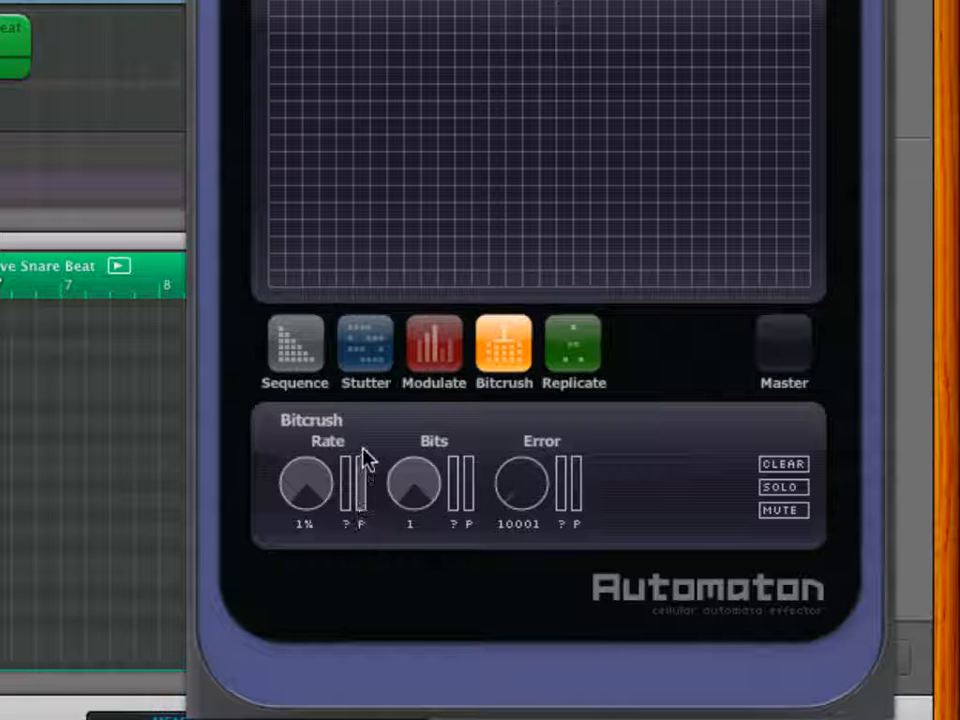
- Try Stutter Repeats at 64 and 32, and set them to 16
left_click(362, 350)
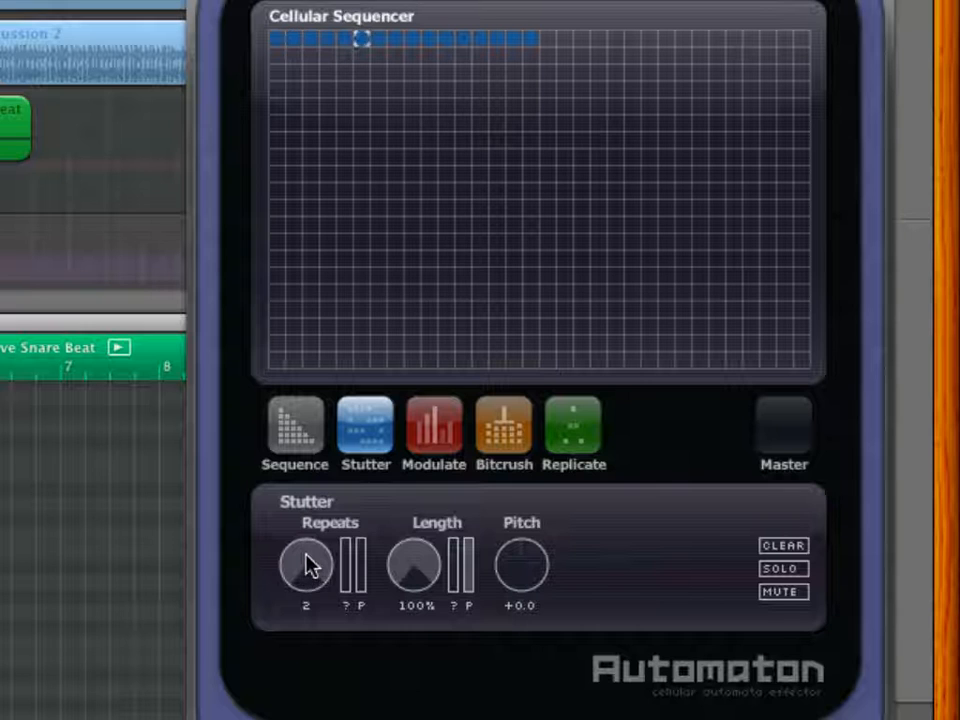
left_click_drag(307, 565, 291, 719)
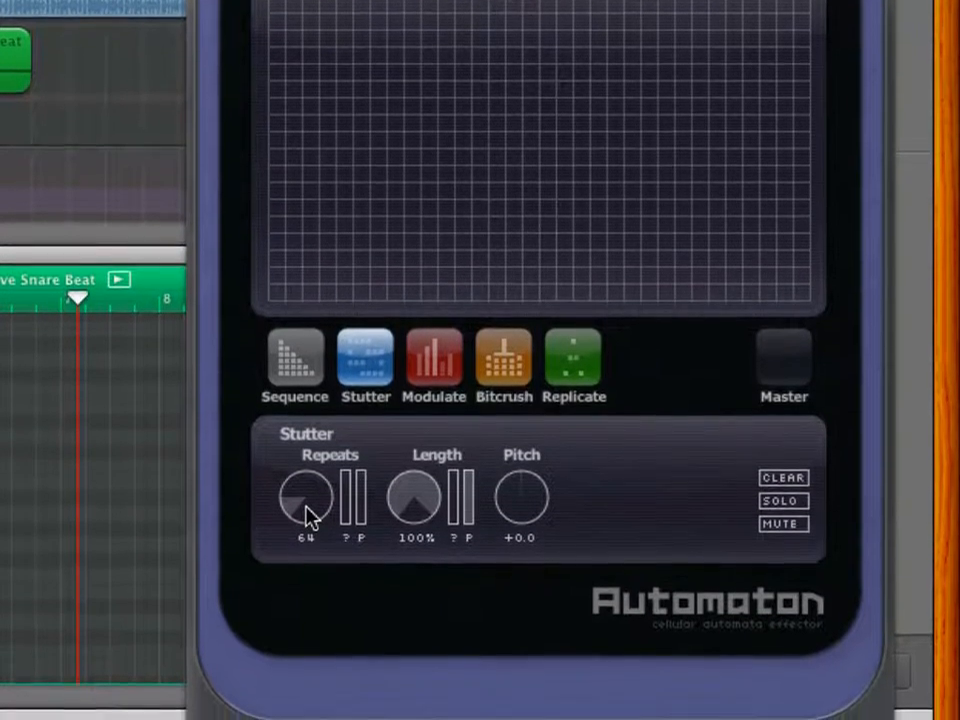
left_click_drag(306, 510, 306, 472)
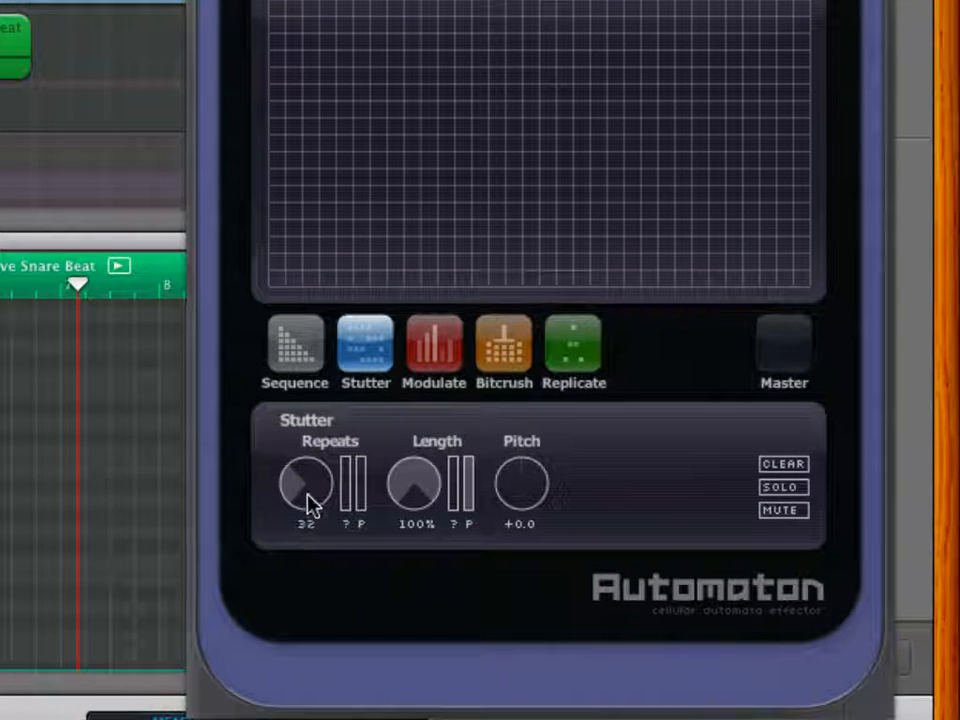
left_click_drag(308, 495, 309, 440)
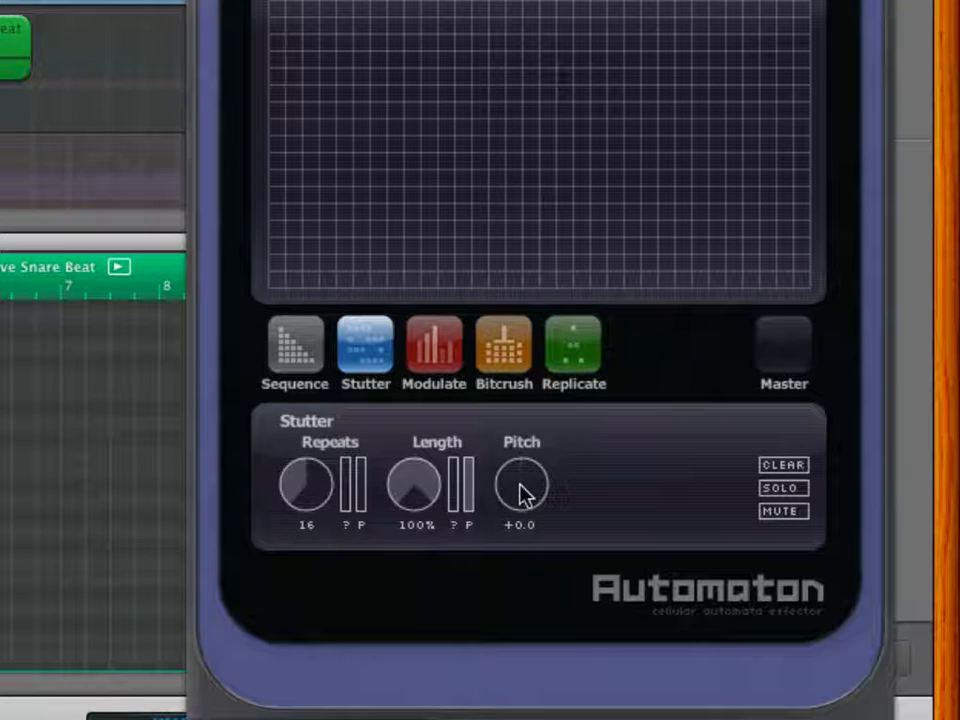
- Try raised and lowered Stutter Pitch values and reset the pitch to +0.0
left_click_drag(520, 490, 527, 439)
left_click_drag(535, 480, 516, 574)
left_click_drag(516, 510, 508, 371)
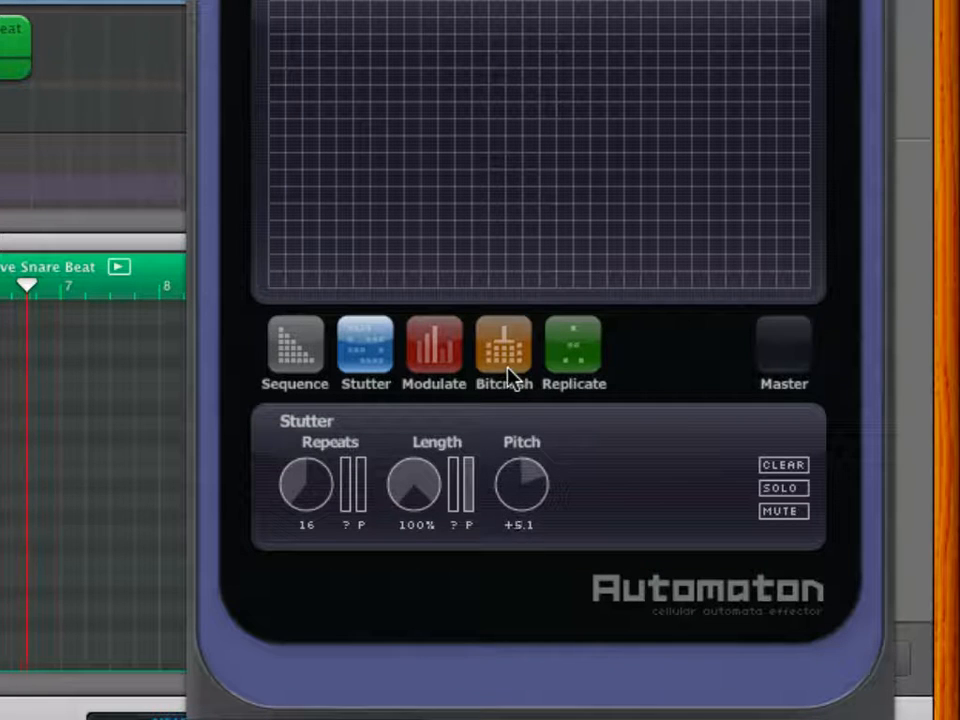
double_click(523, 487)
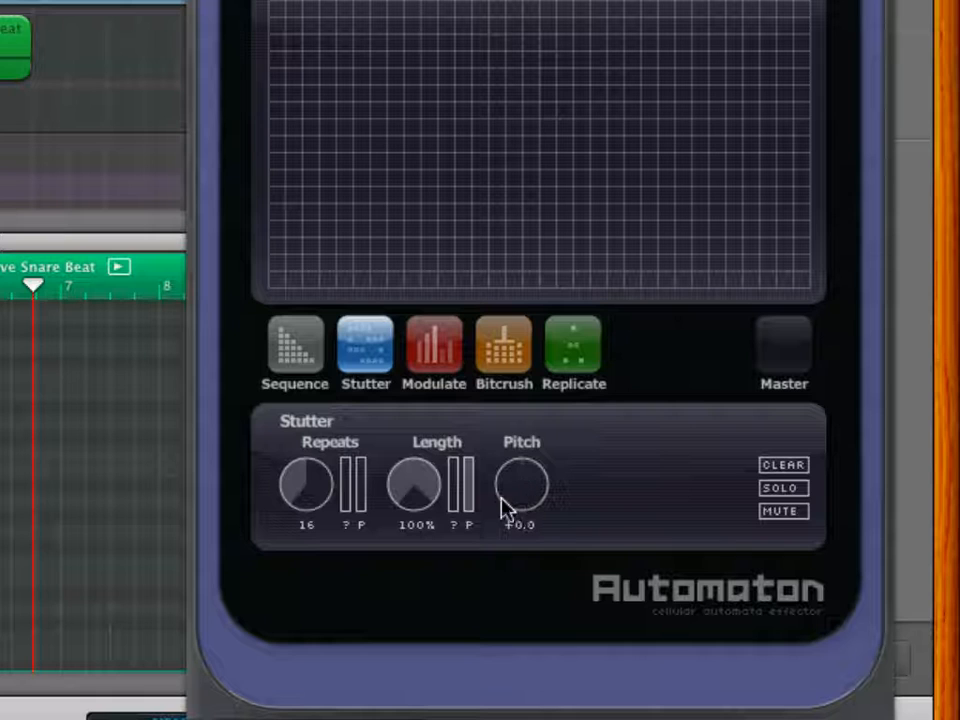
- Examine the Modulate parameters and try out the Amount control
left_click(416, 362)
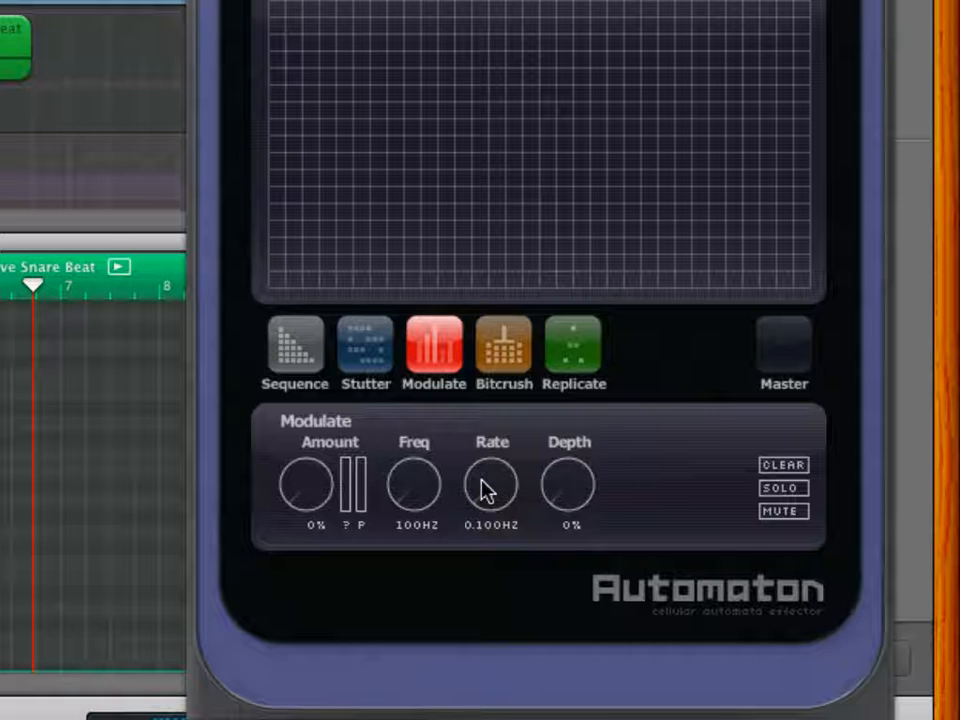
left_click_drag(285, 497, 289, 549)
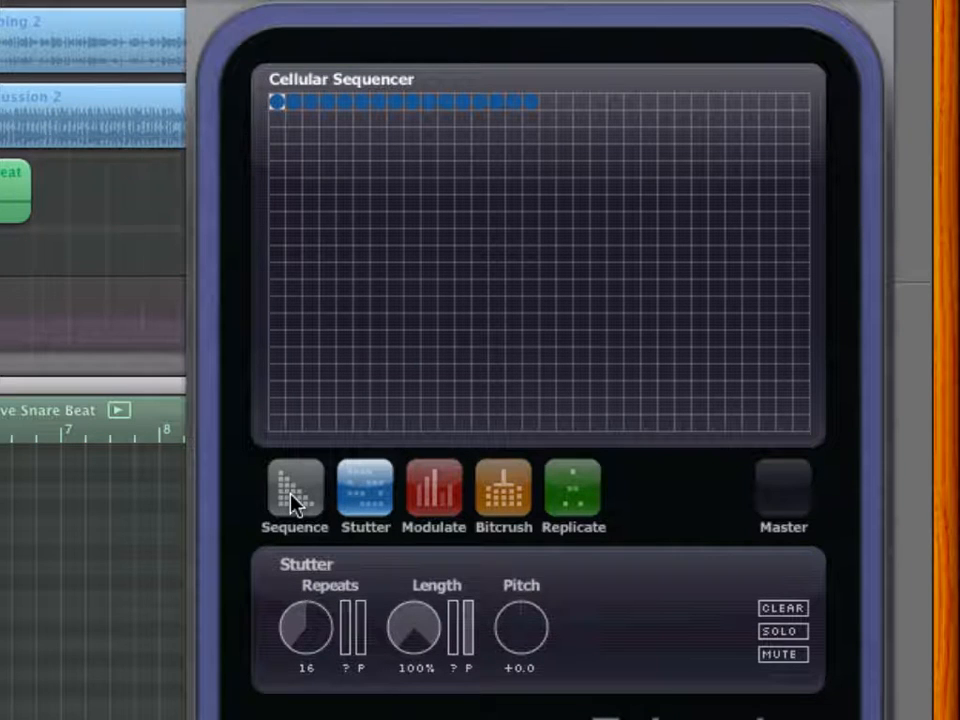
- Fill the entire first grid column with Sequence cells and audition the pattern
left_click(290, 494)
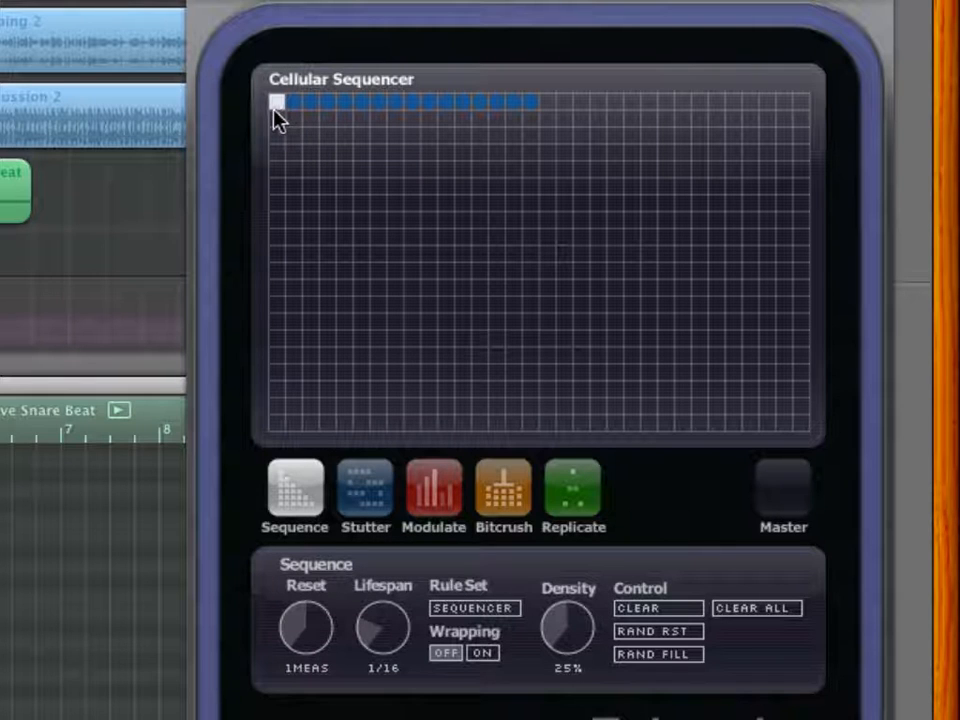
left_click_drag(279, 124, 281, 144)
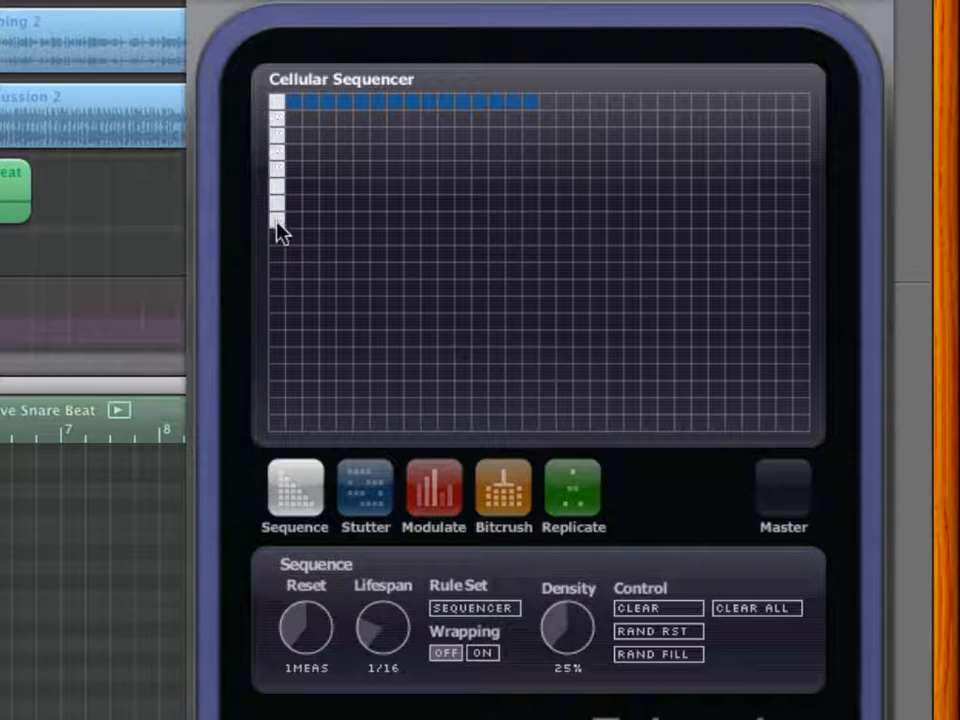
left_click_drag(277, 226, 280, 420)
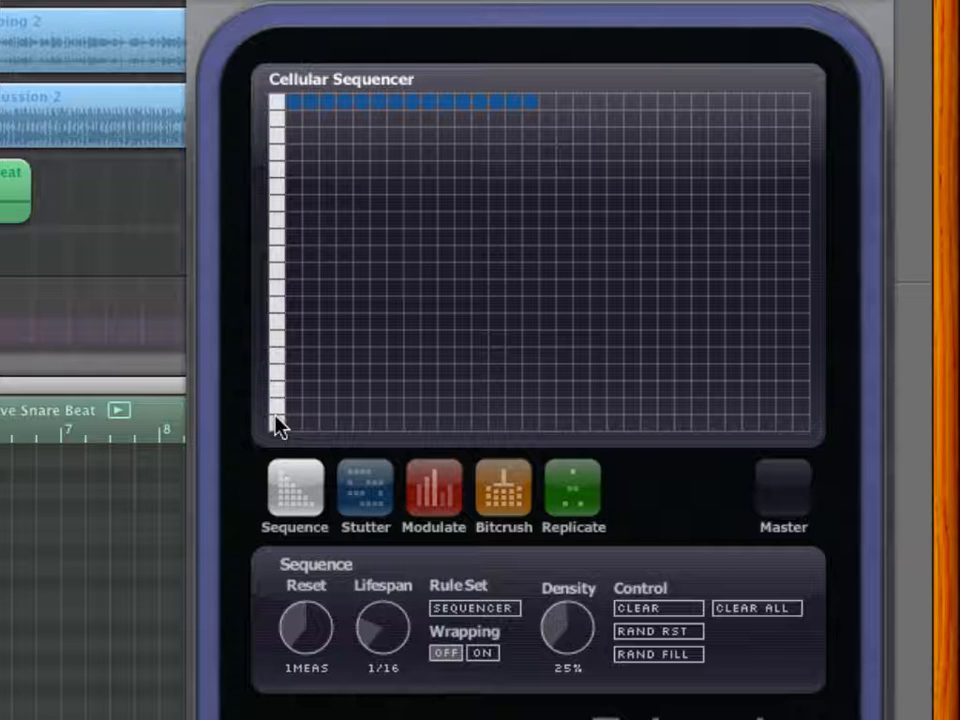
key("space")
- Load the Linear preset and set its Stutter Length to about 46%
left_click(366, 487)
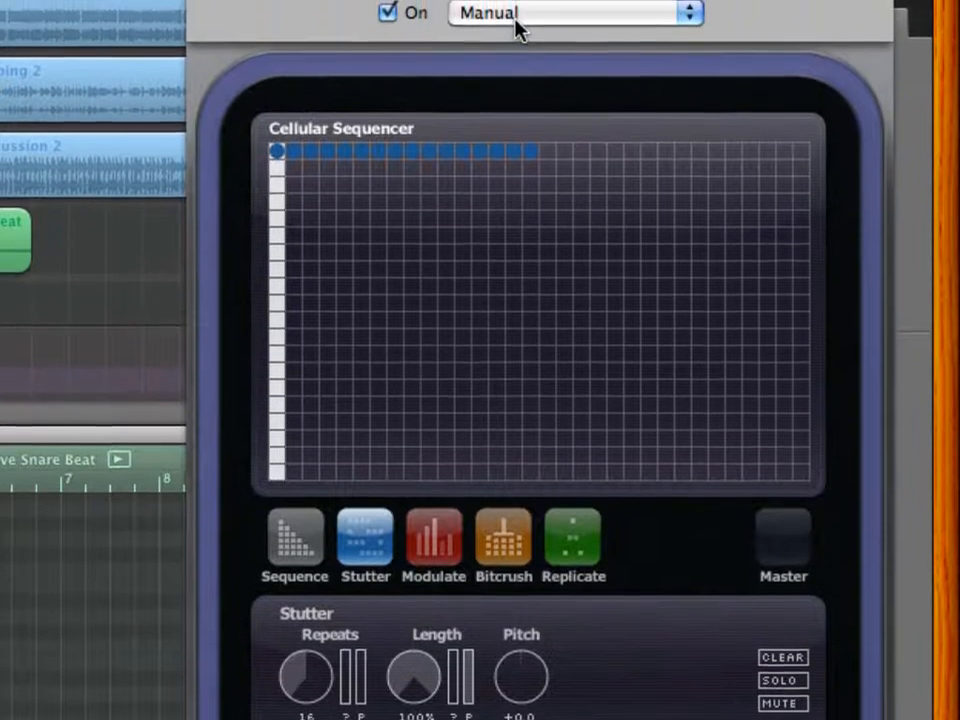
left_click(516, 26)
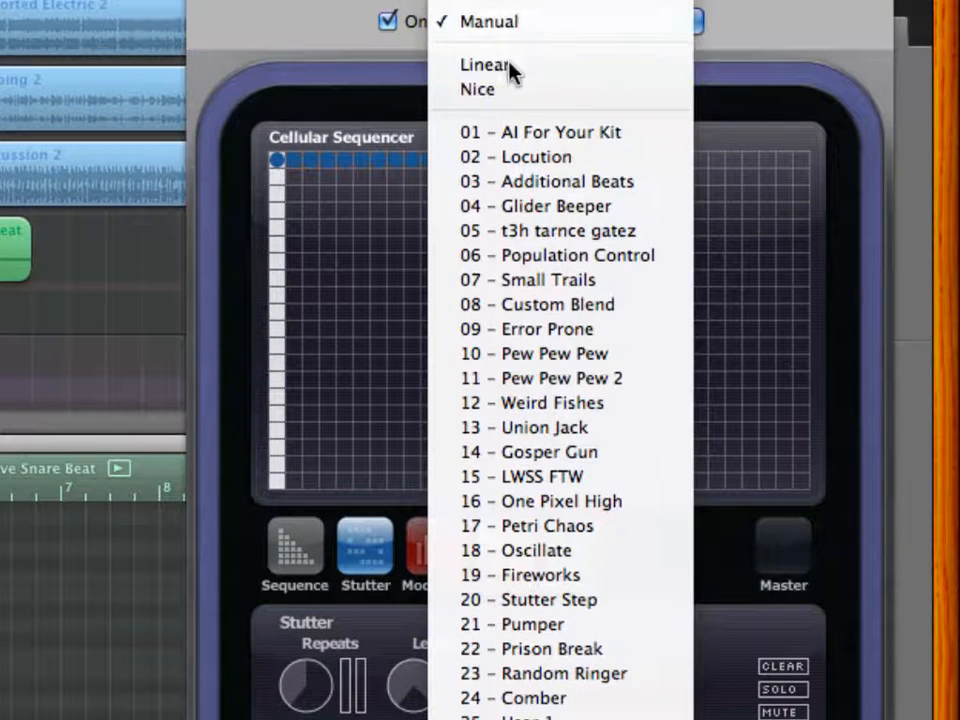
left_click(514, 66)
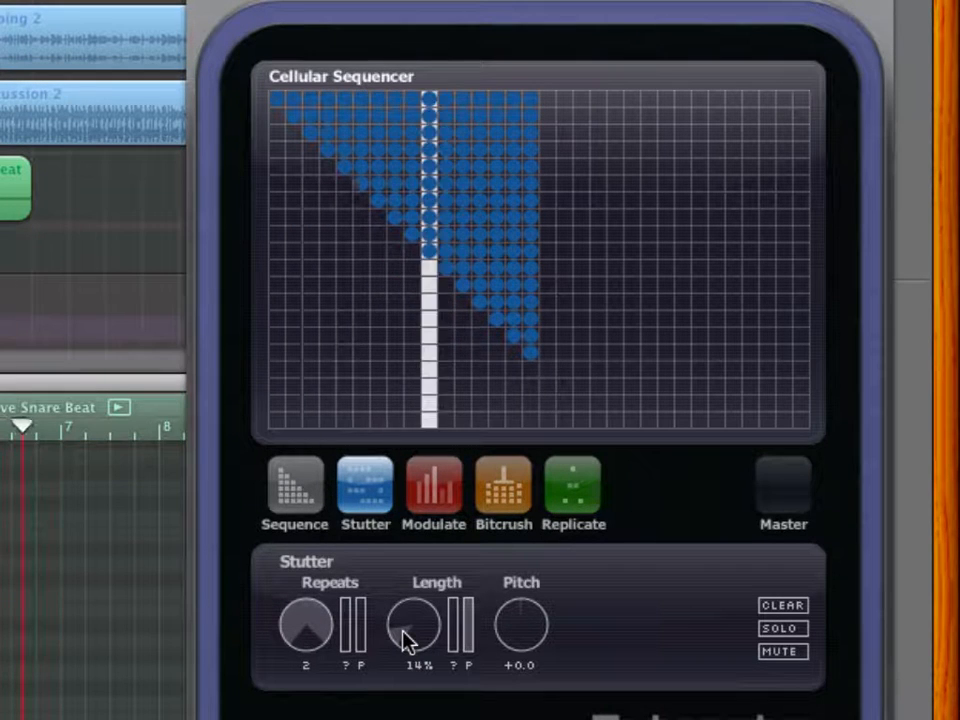
left_click_drag(405, 640, 414, 547)
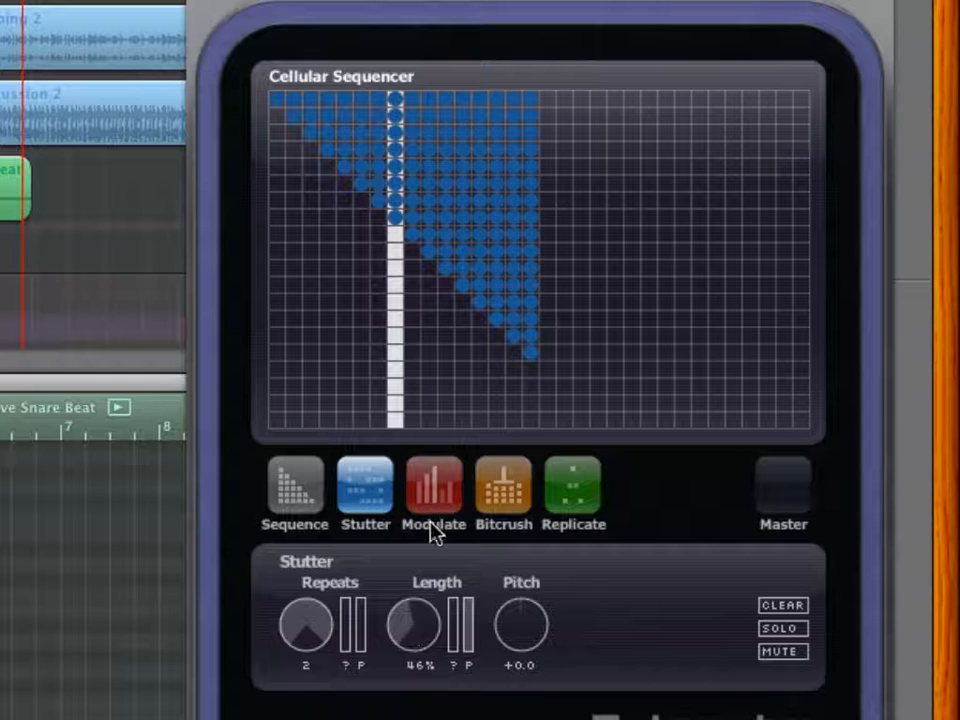
- Check the Modulate and Bitcrush parameters of the Linear preset, trying the Modulate Amount control
left_click(435, 486)
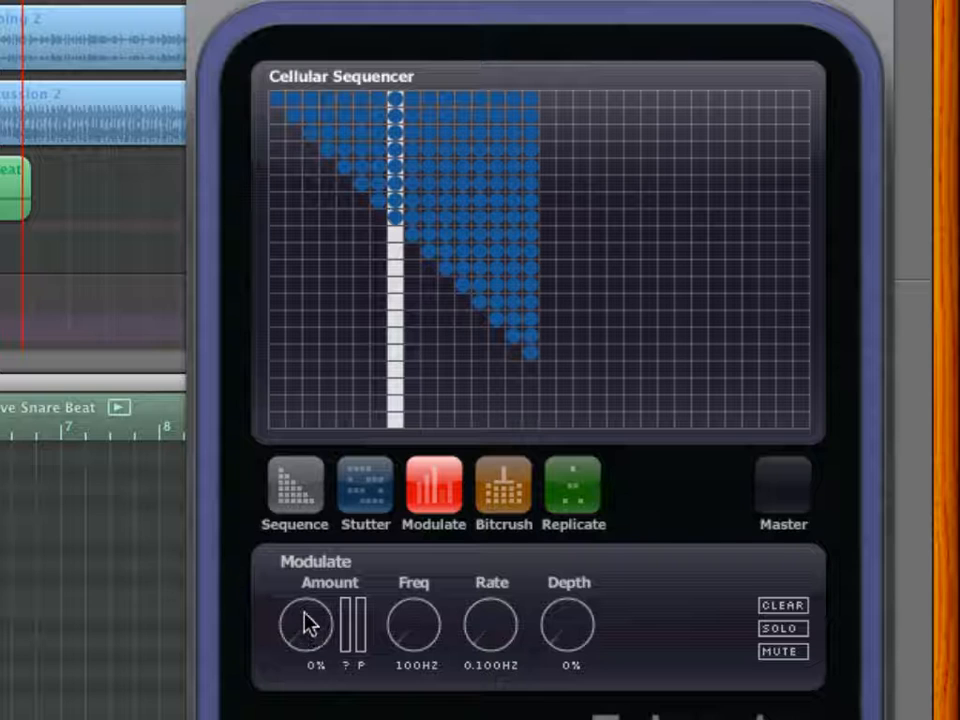
left_click_drag(310, 628, 294, 690)
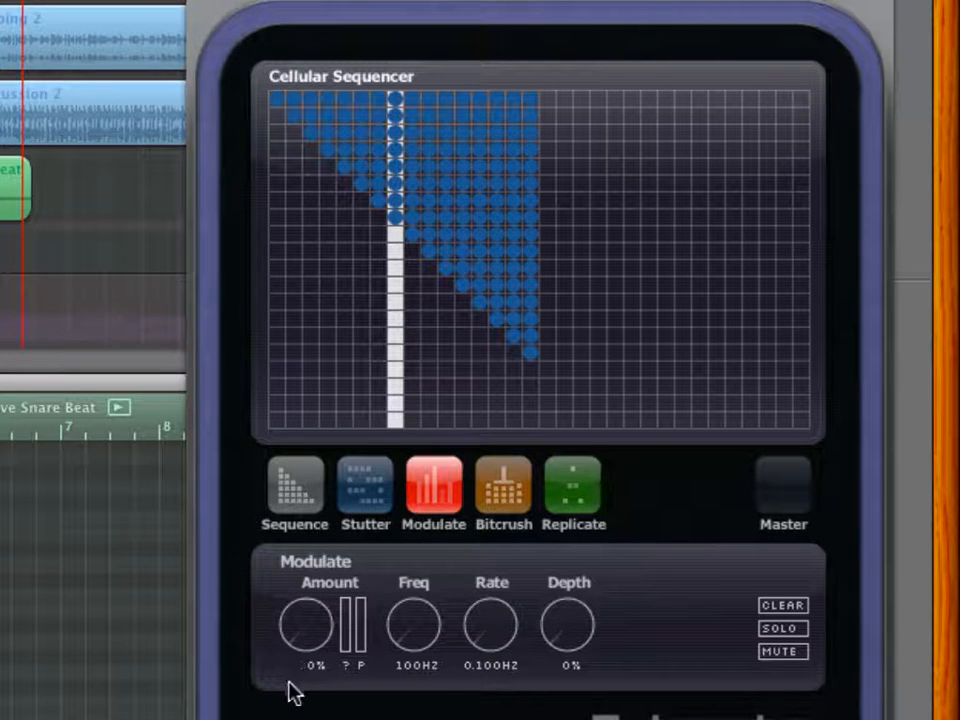
left_click(497, 503)
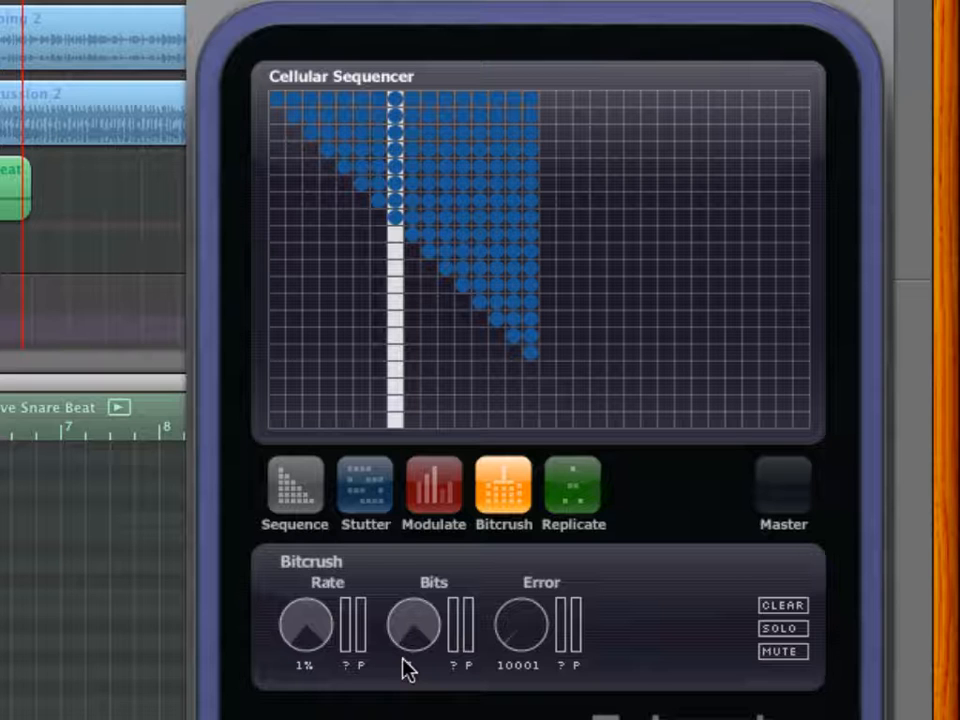
- Load the Modulate preset, show its Modulate parameters and start playback to audition it
left_click(368, 492)
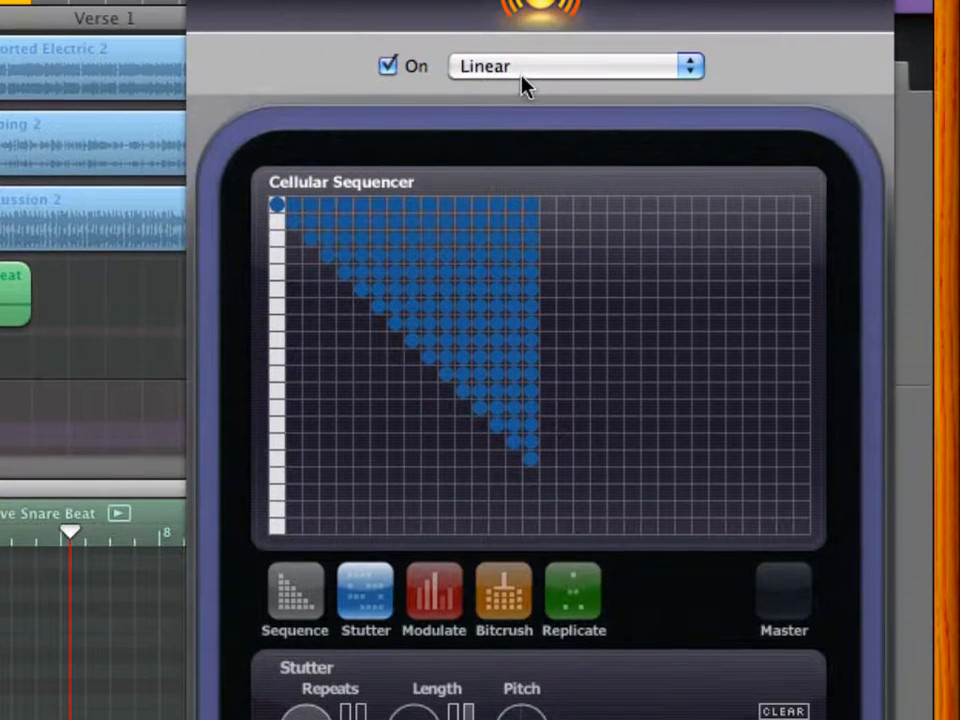
left_click(523, 84)
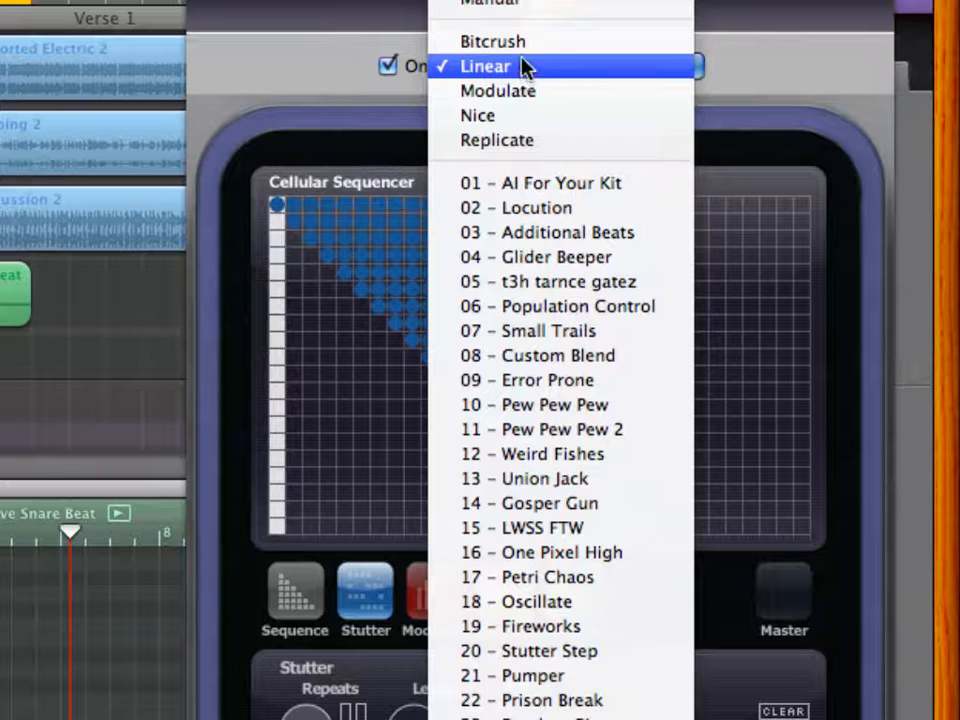
left_click(490, 91)
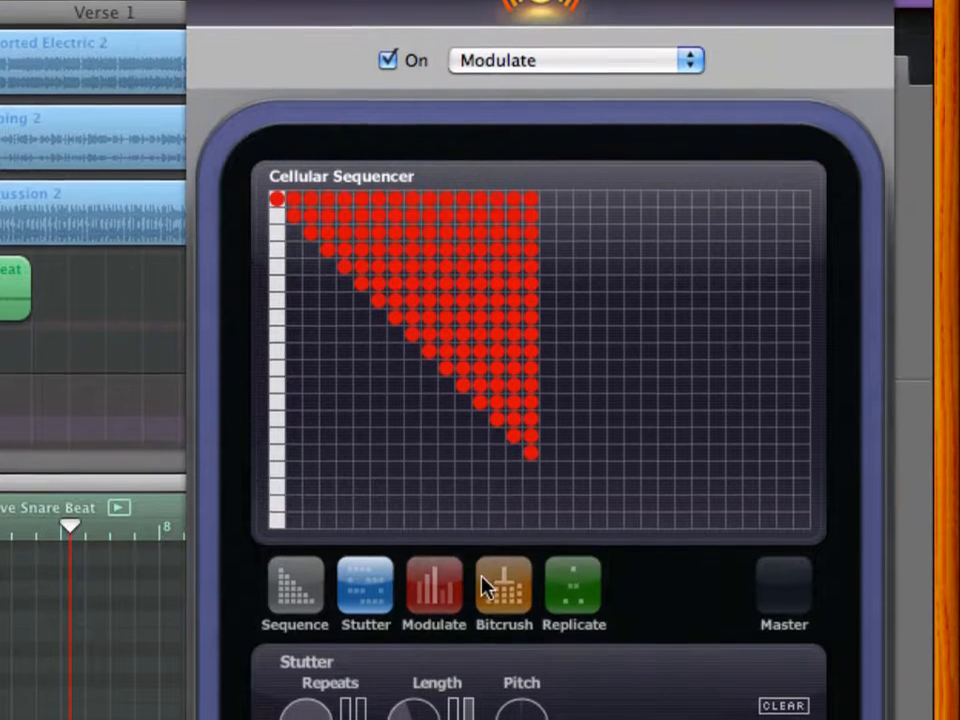
left_click(436, 605)
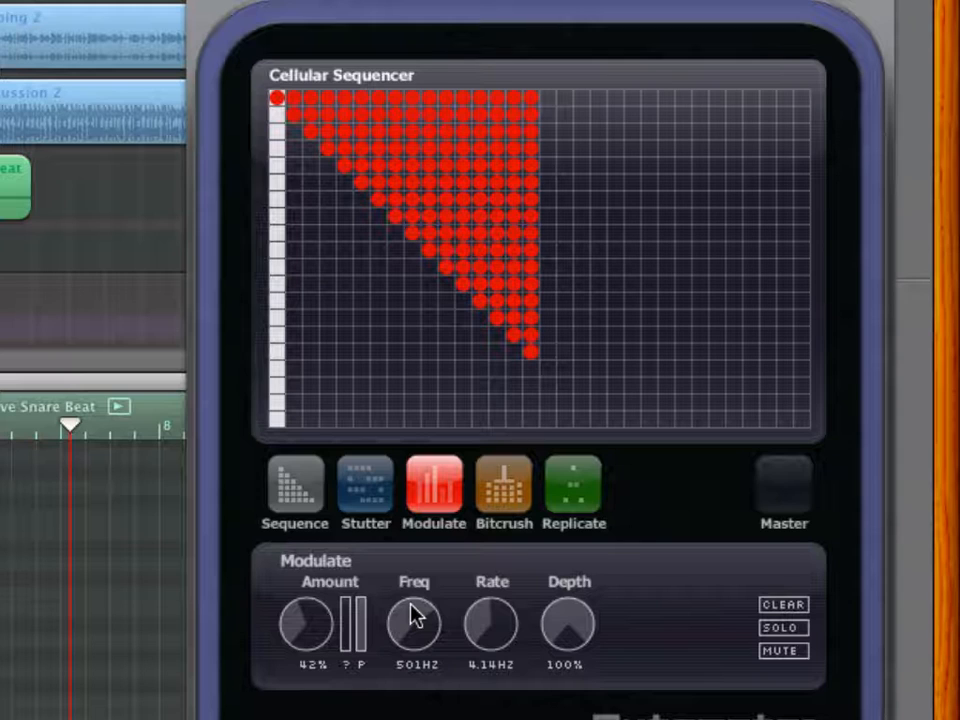
key("space")
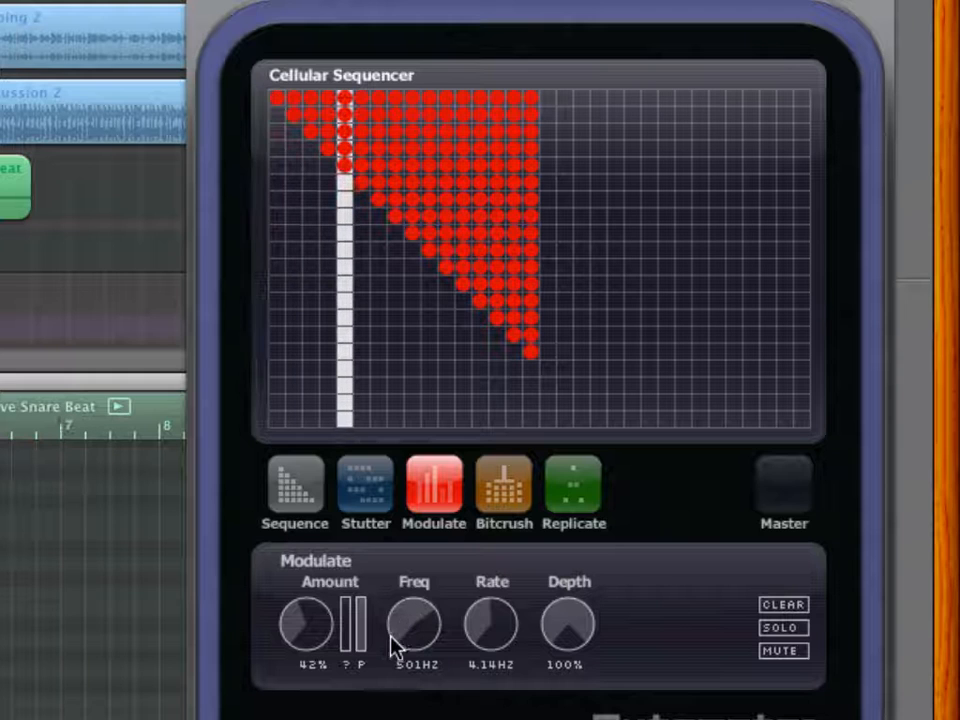
- Set the Modulate Rate to 200 Hz and the Freq to 550 Hz during playback
mouse_move(474, 638)
left_mouse_down()
mouse_move(491, 654)
mouse_move(491, 516)
mouse_move(476, 531)
mouse_move(459, 650)
left_mouse_up()
left_click_drag(455, 516, 455, 500)
mouse_move(395, 628)
left_mouse_down()
mouse_move(401, 677)
mouse_move(392, 714)
mouse_move(399, 568)
mouse_move(391, 615)
left_mouse_up()
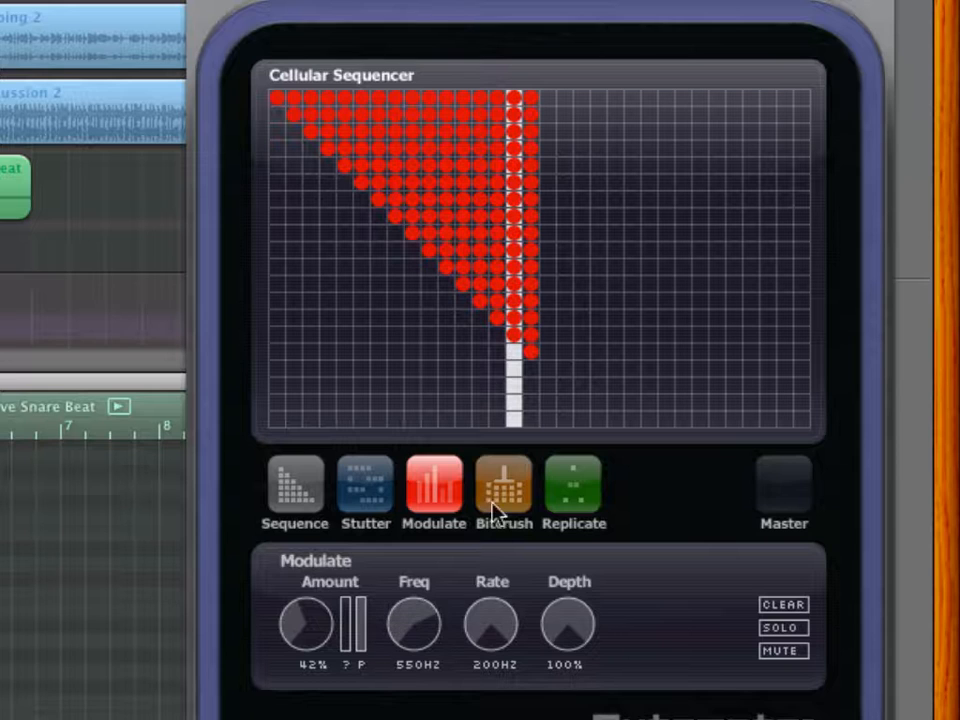
- Show the Bitcrush parameters and load the Bitcrush preset
left_click(513, 488)
left_click(525, 17)
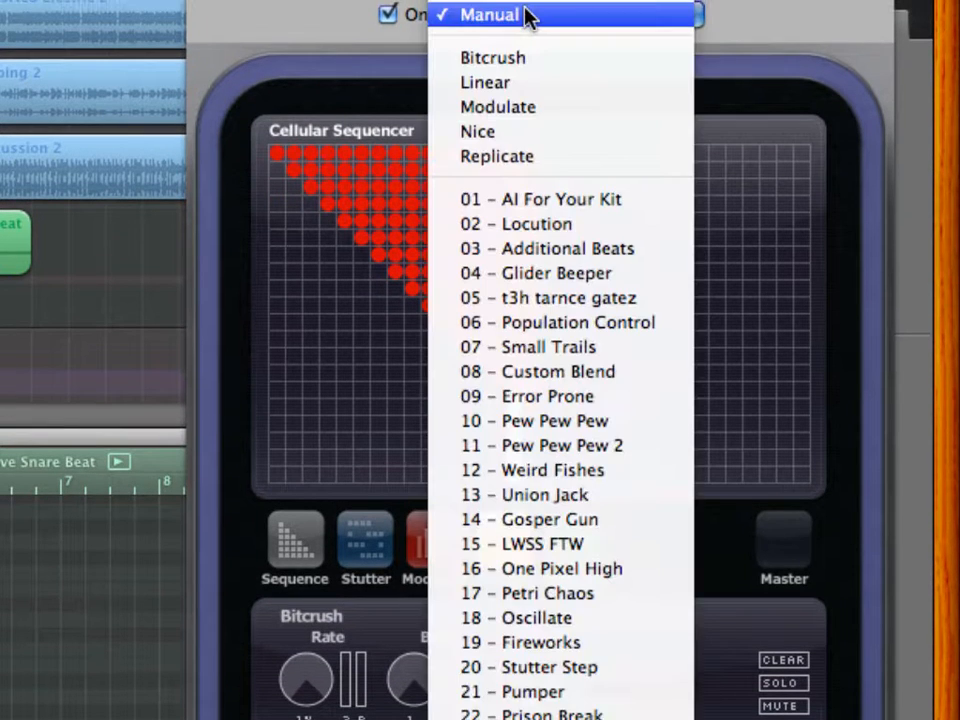
left_click(521, 60)
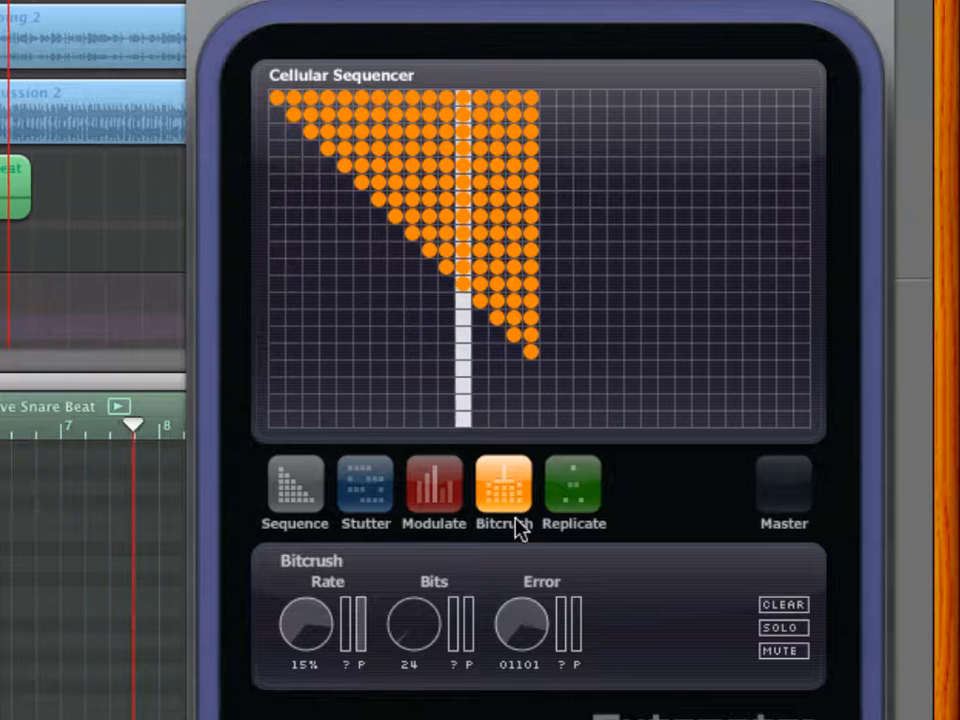
- Load the Replicate preset, audition it and compare the Stutter and Replicate parameters
left_click(574, 484)
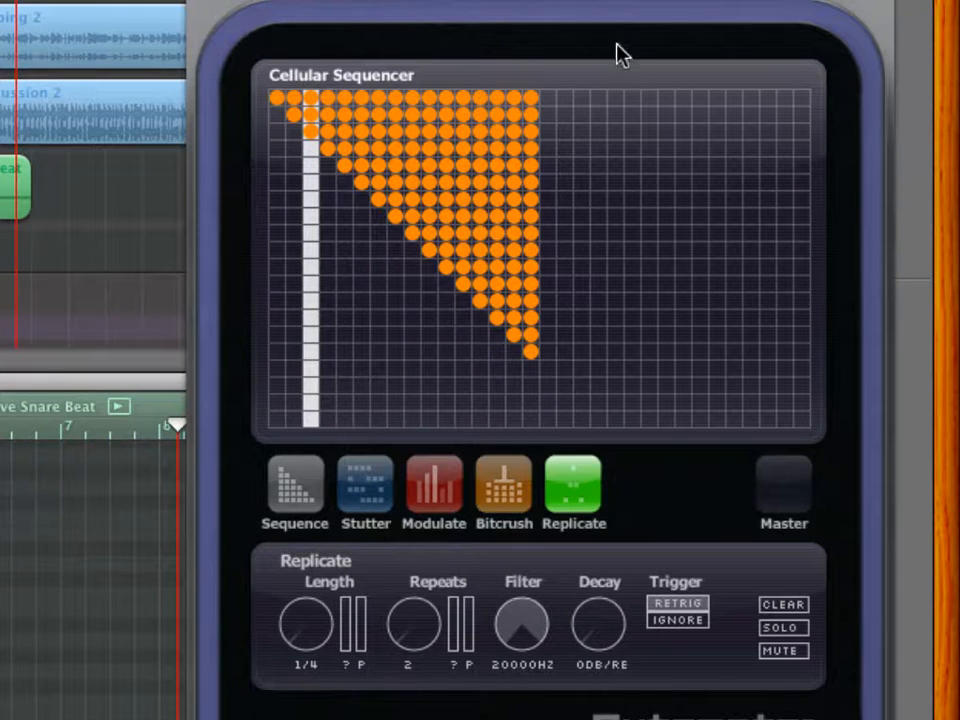
left_click(587, 12)
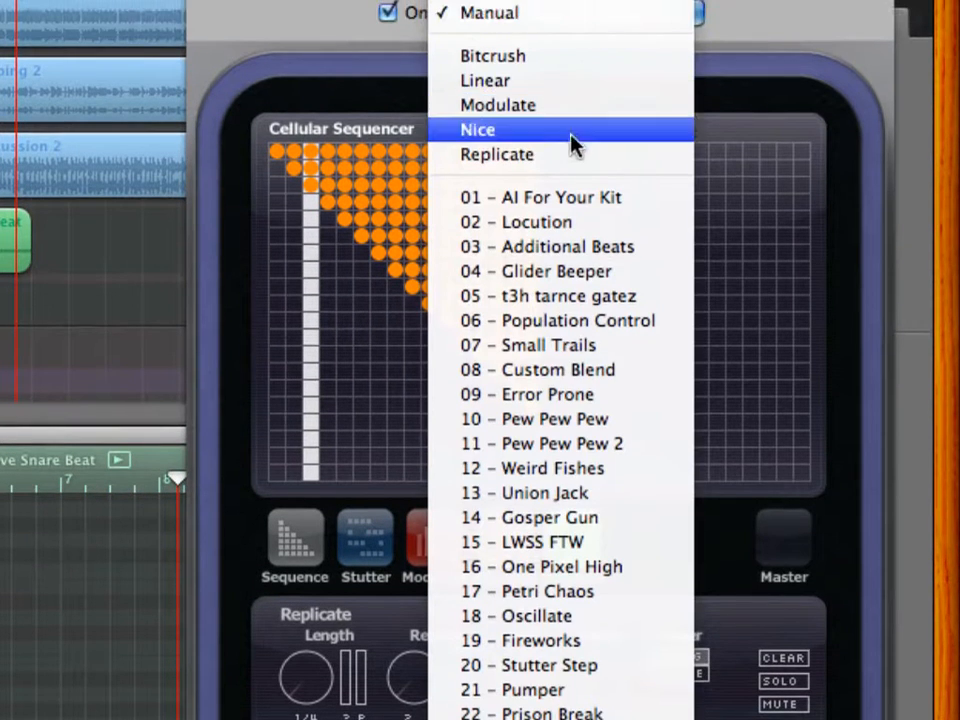
left_click(575, 155)
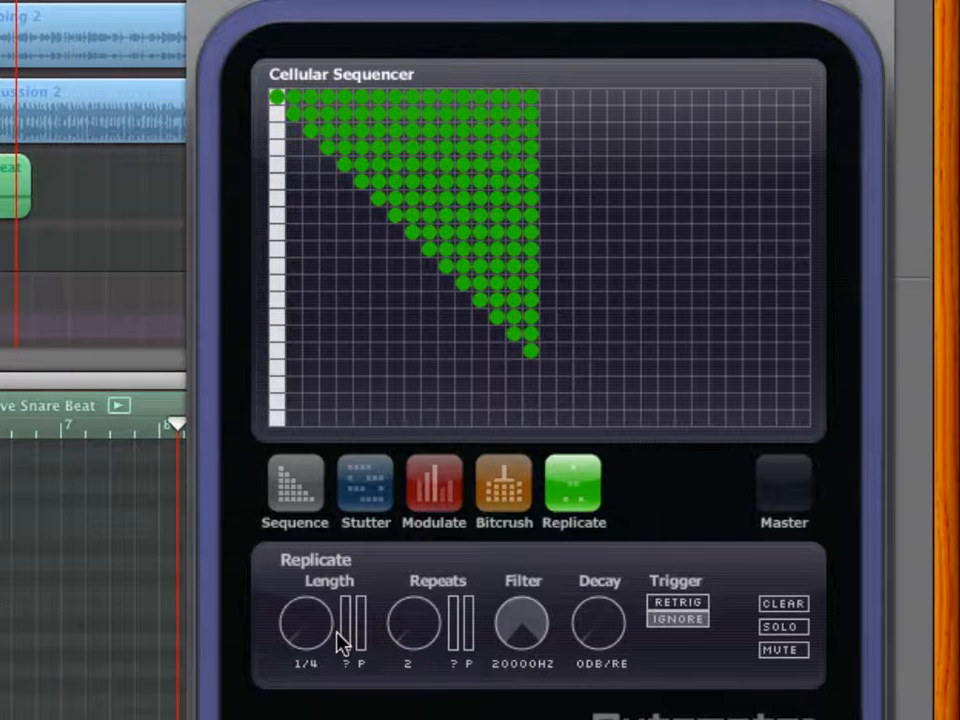
key("space")
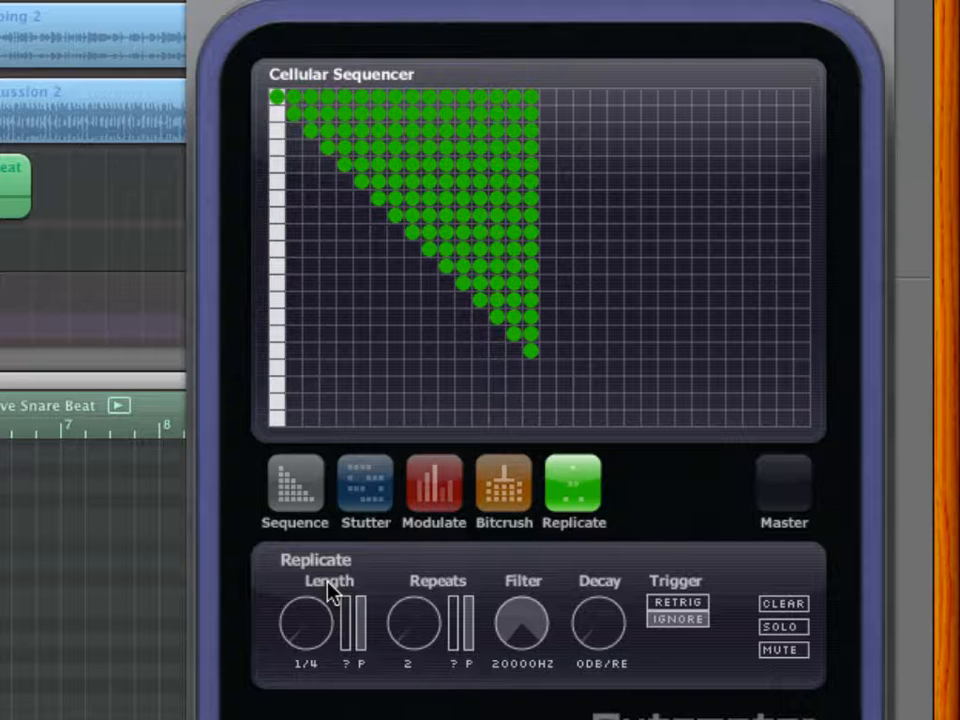
left_click(369, 507)
left_click(566, 493)
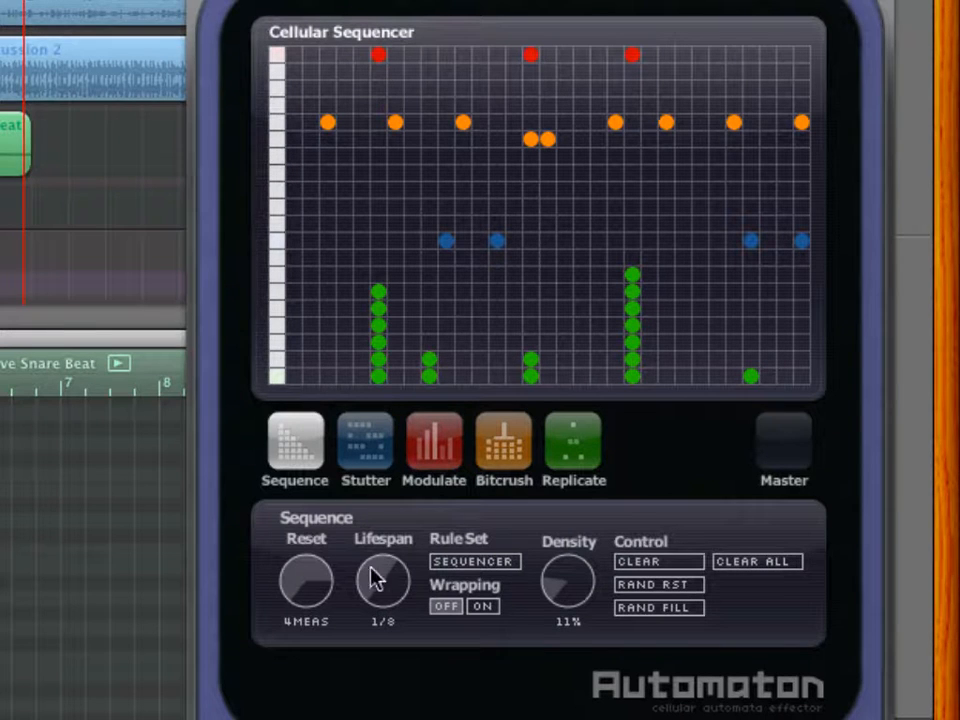
- Try toggling the bottom cell of the first grid column
left_click(280, 377)
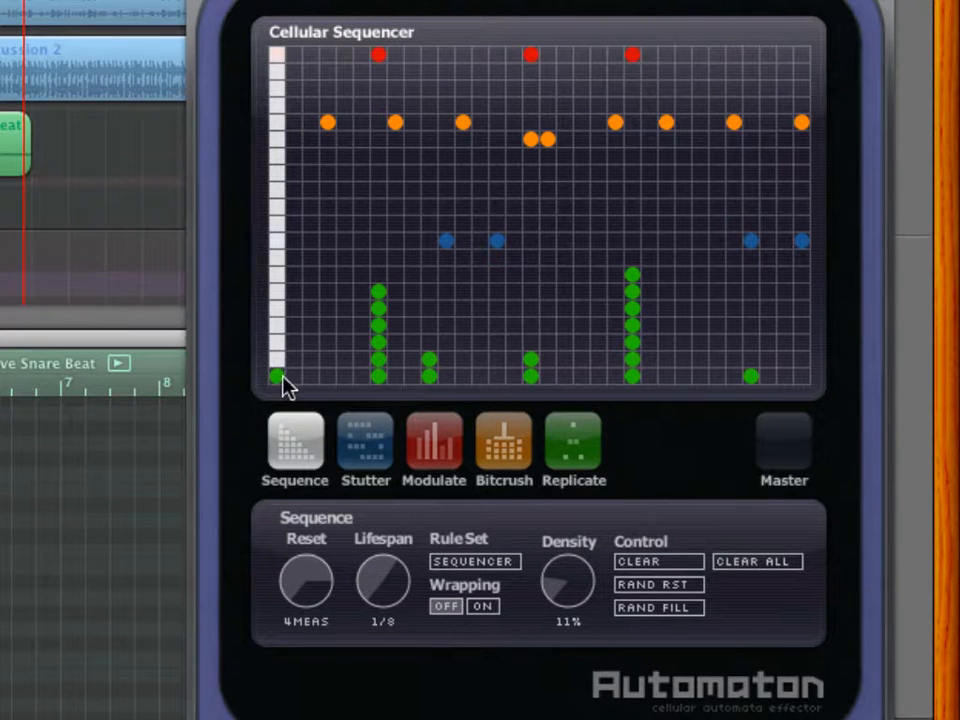
left_click(280, 378)
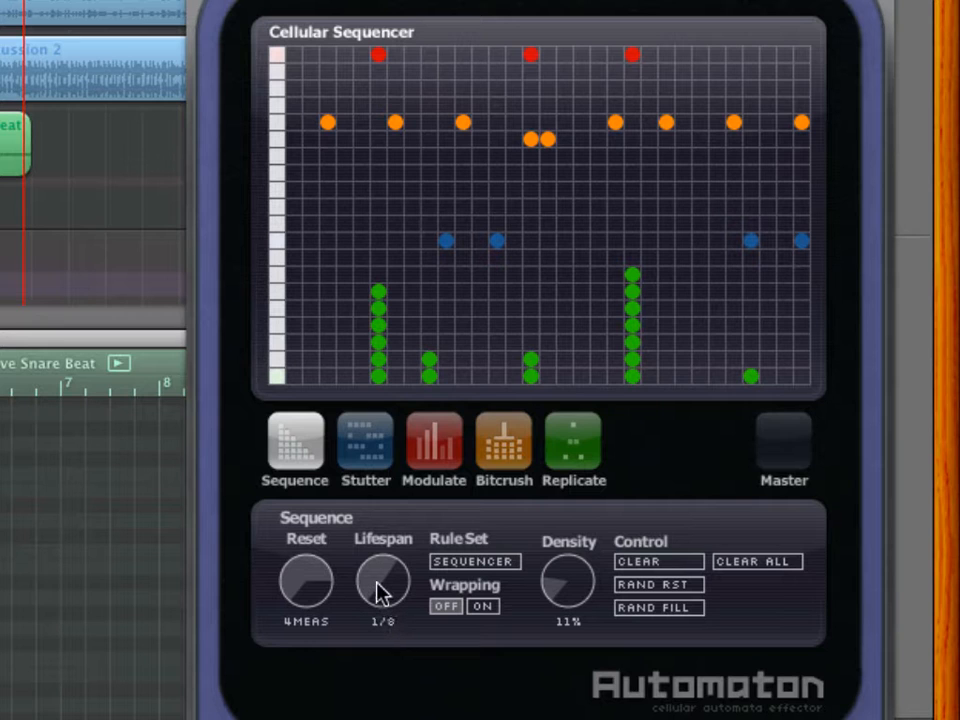